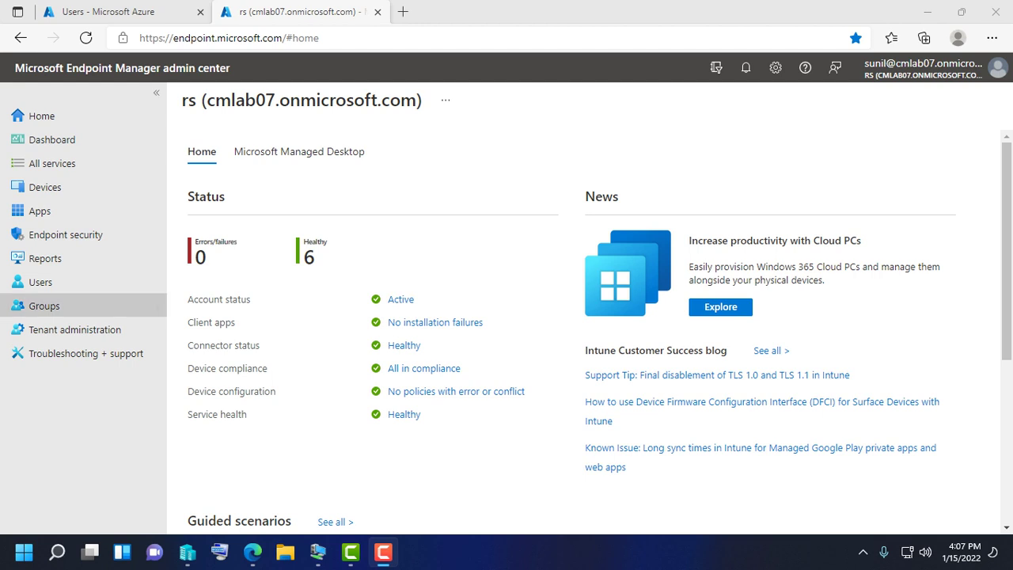
Review the second listed user's assigned licenses, applications and profile details in the Endpoint Manager user list
click(41, 281)
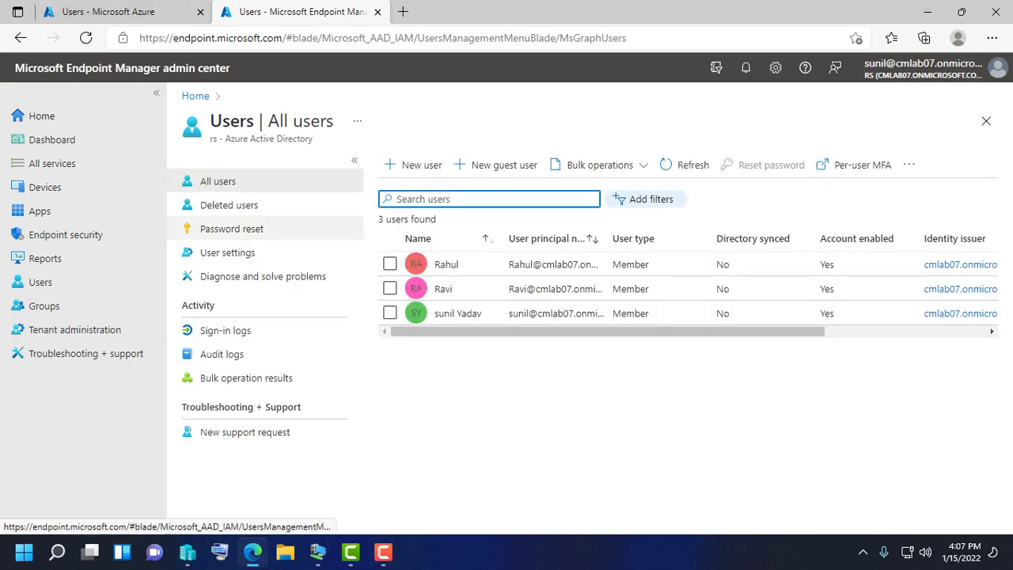
click(443, 288)
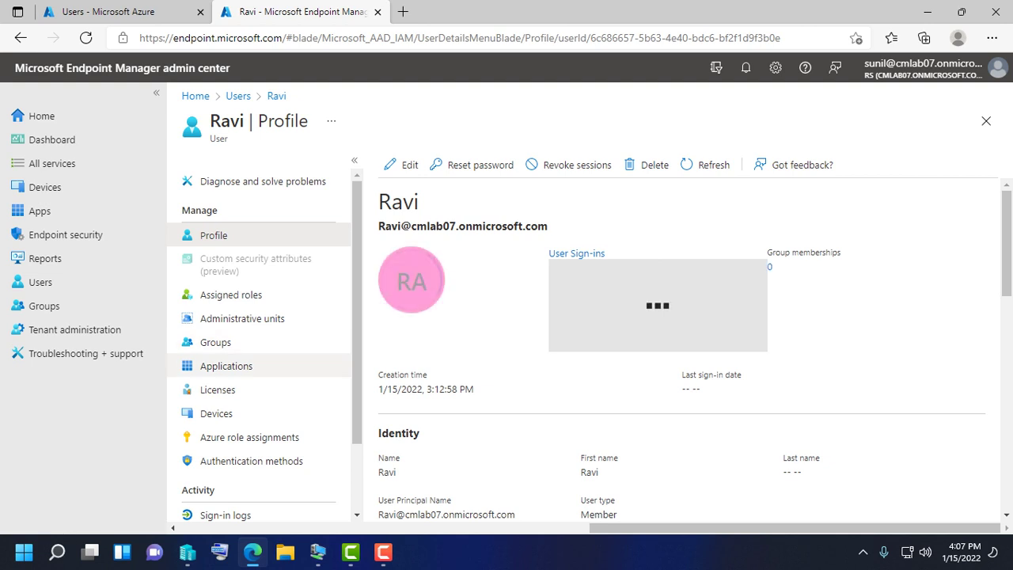
click(217, 390)
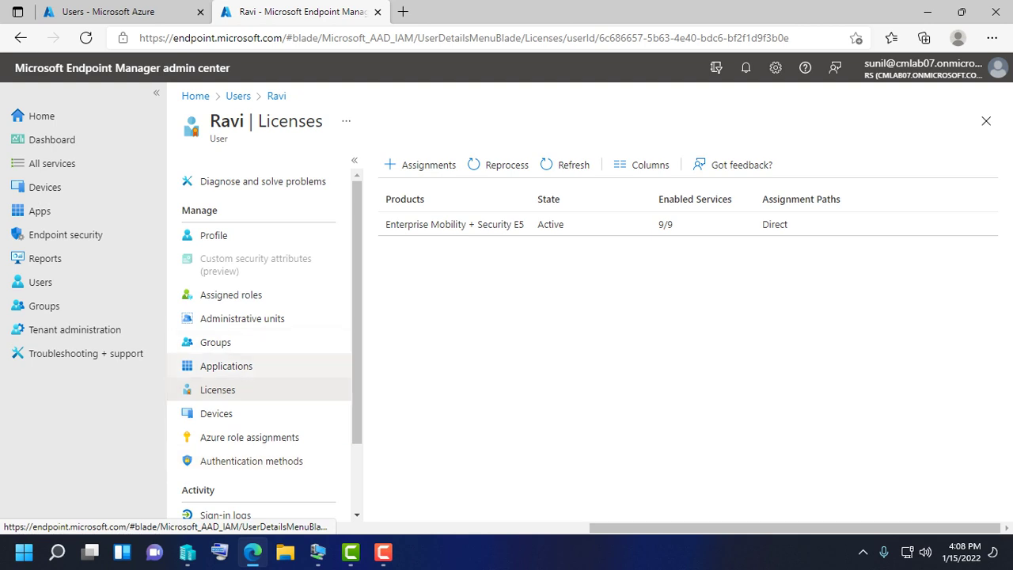
click(225, 366)
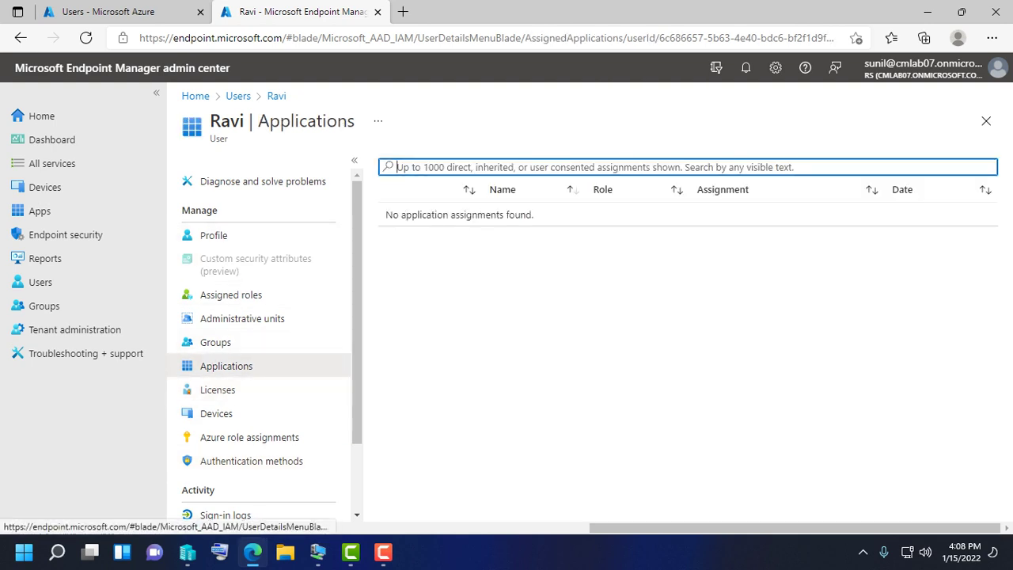
click(238, 96)
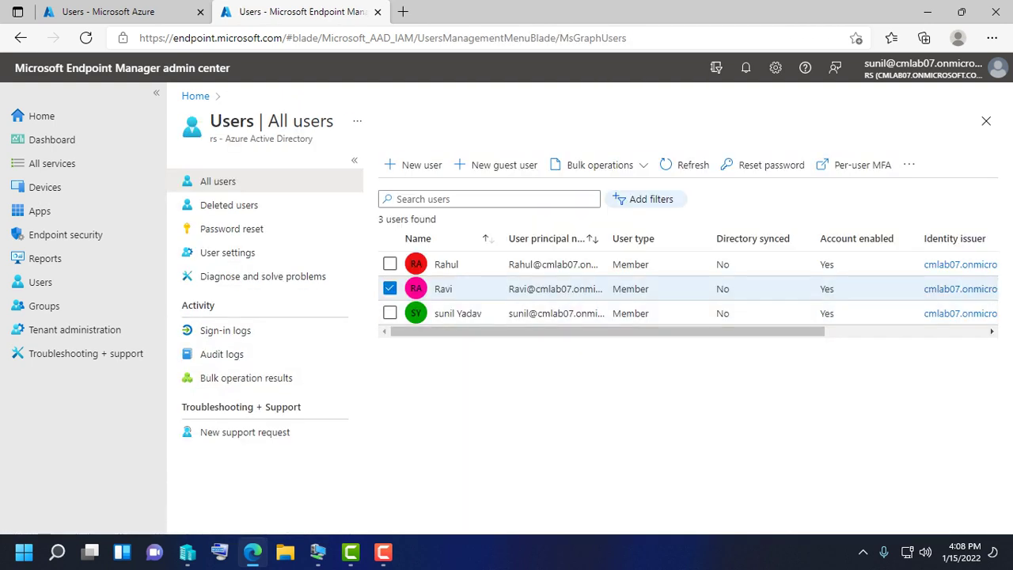
click(442, 288)
scroll(684, 348, down, 3)
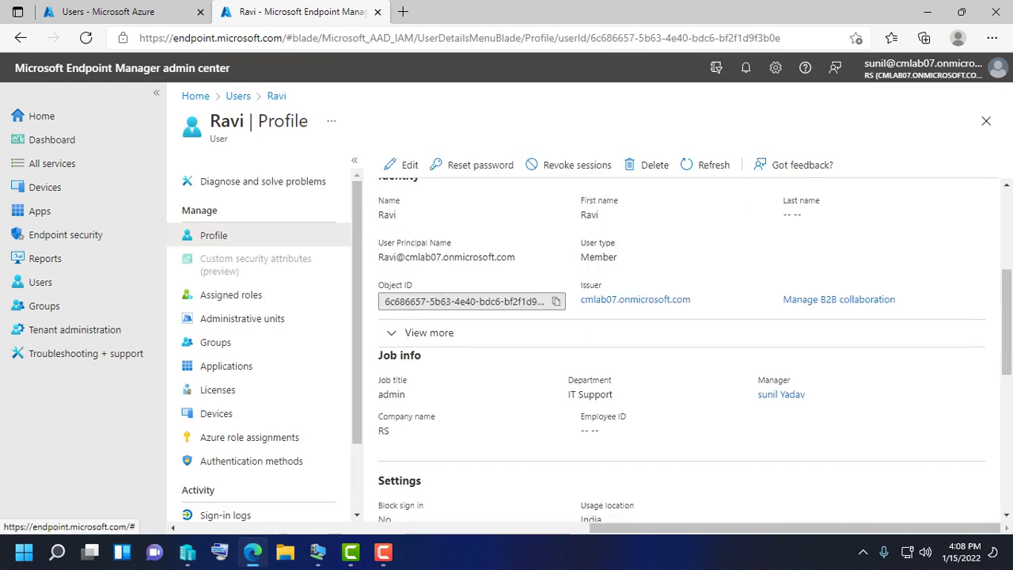
scroll(680, 348, down, 1)
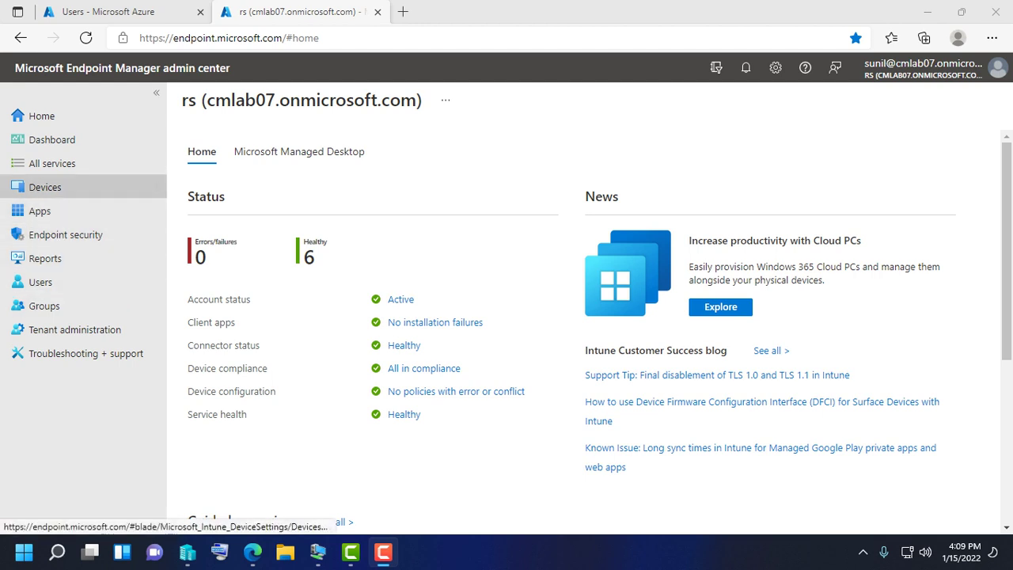
Set the MDM user scope to All in the Automatic Enrollment settings for Windows devices, save, and return to the home page
click(46, 187)
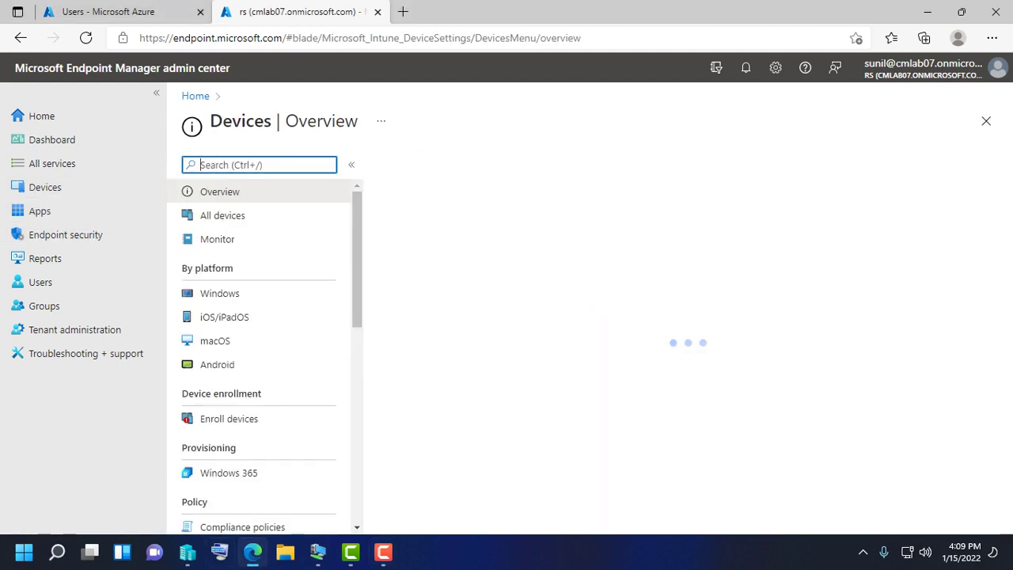
click(219, 293)
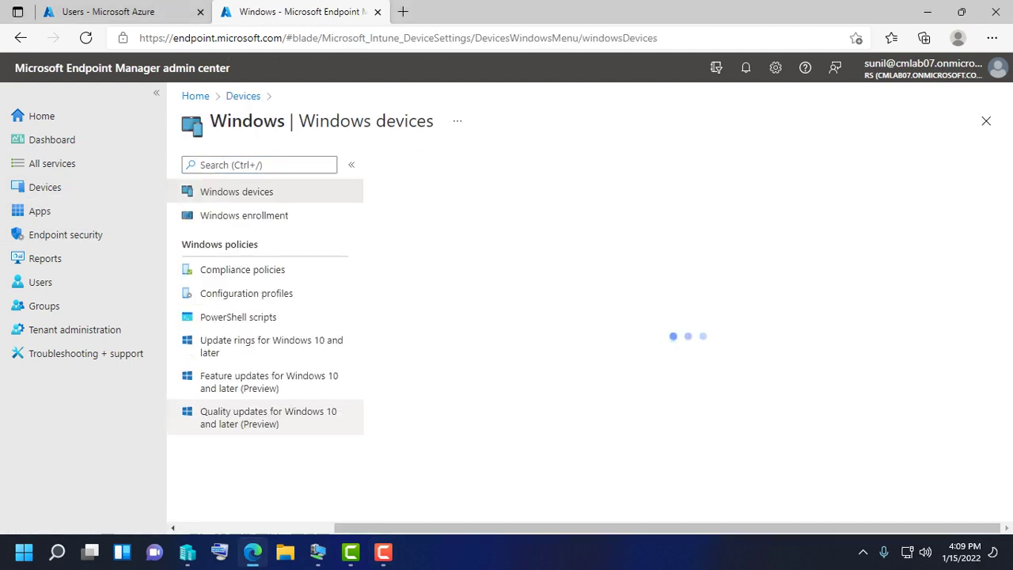
click(268, 417)
click(243, 95)
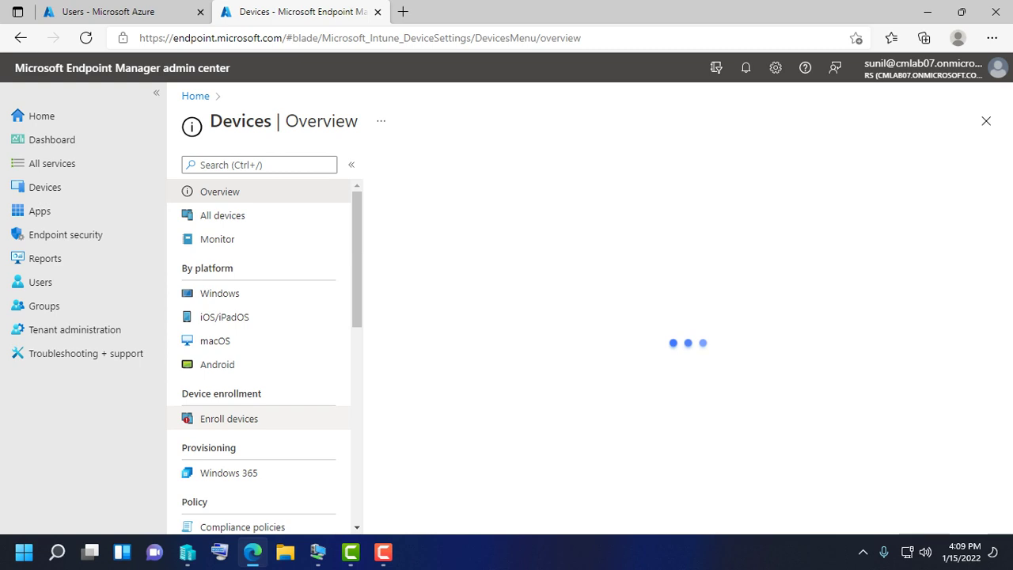
click(221, 417)
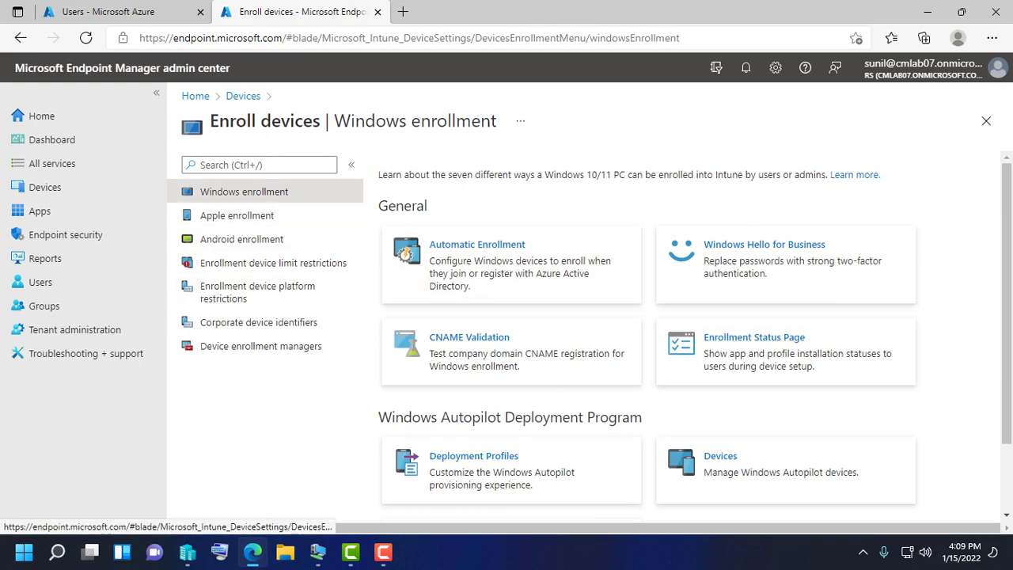
click(476, 245)
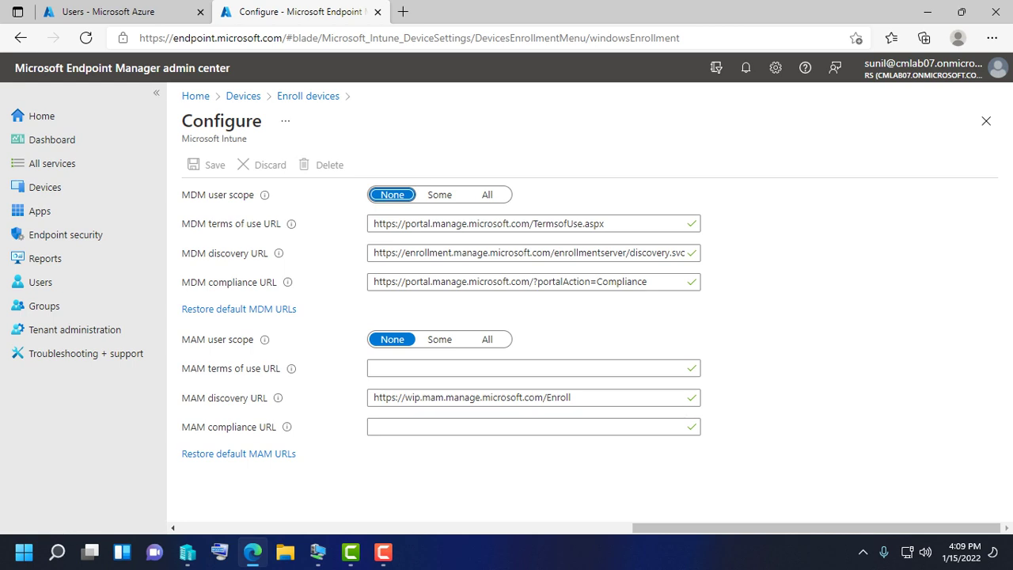
click(439, 194)
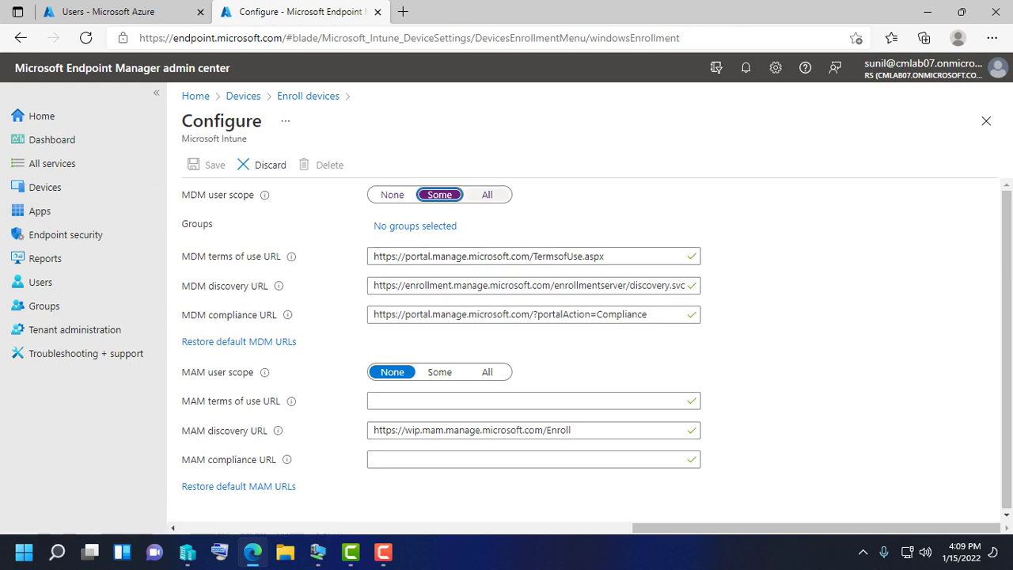
click(487, 194)
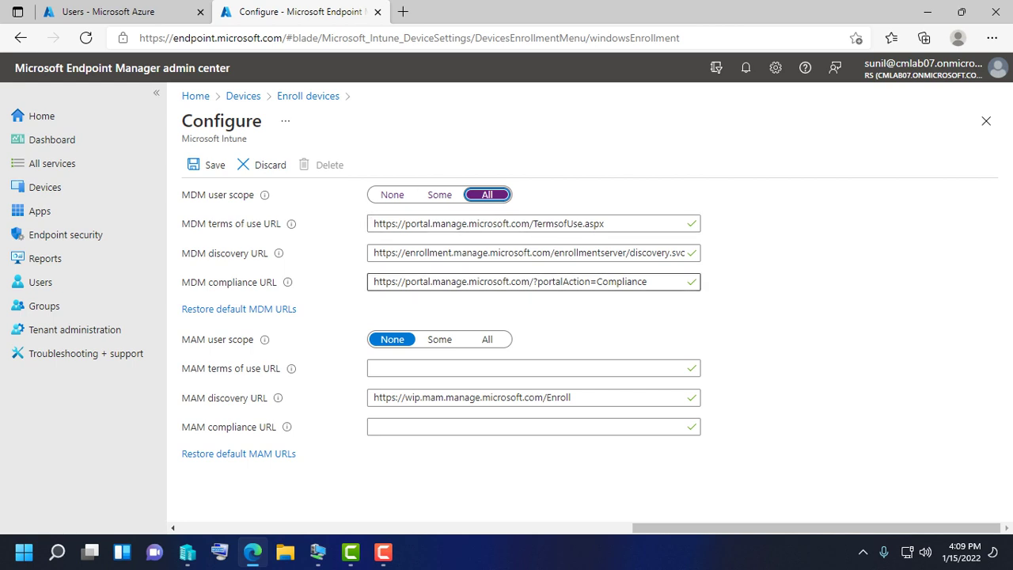
click(210, 165)
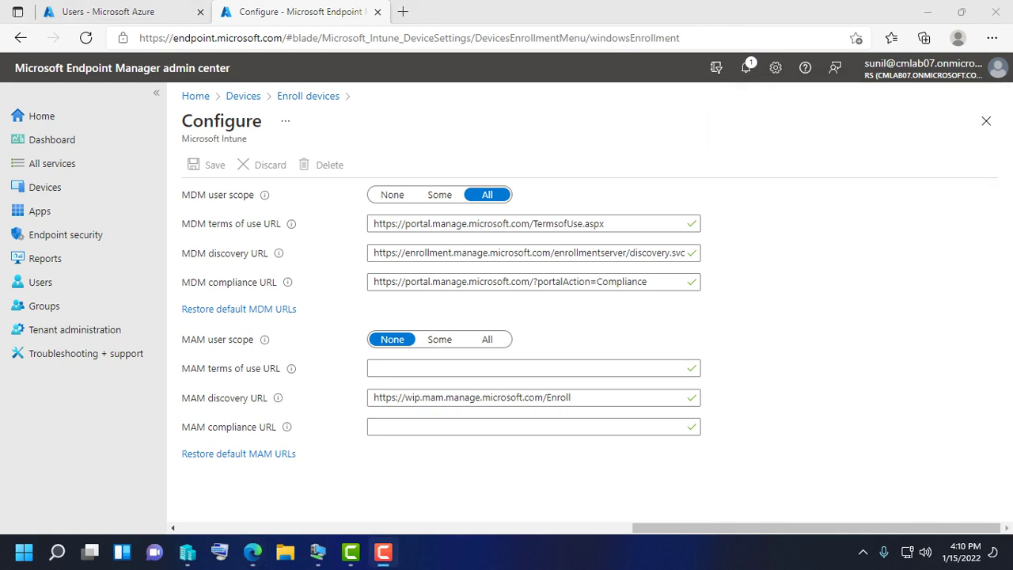
click(40, 116)
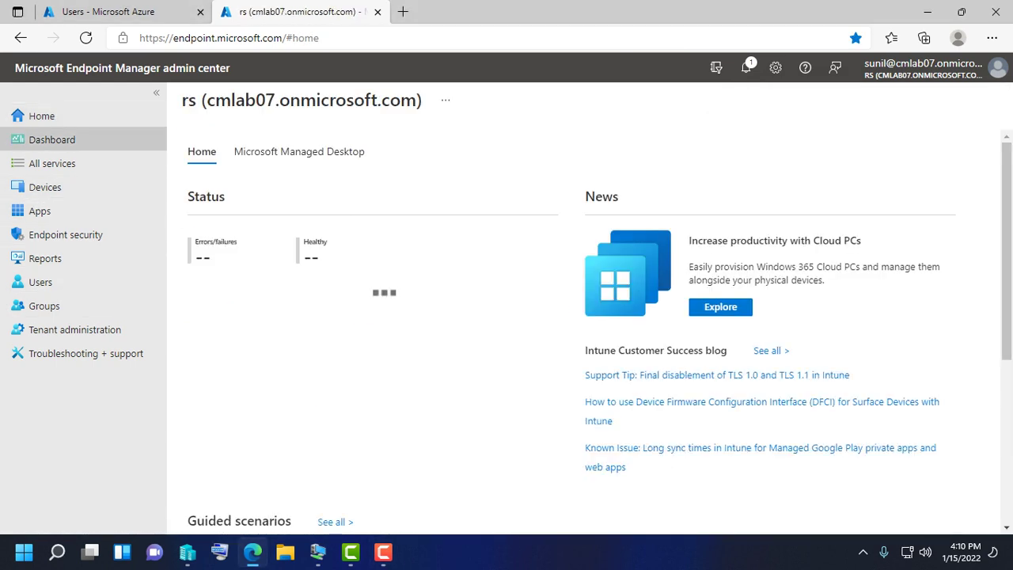
Switch to the Client-02 virtual machine and check its basic system information, including edition and workgroup
click(317, 553)
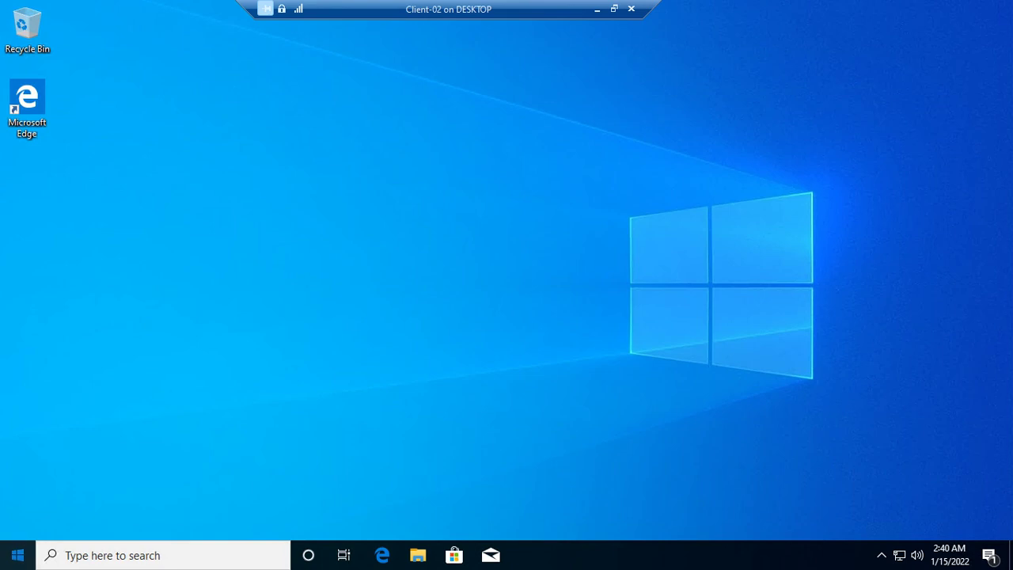
key(super)
key(super)
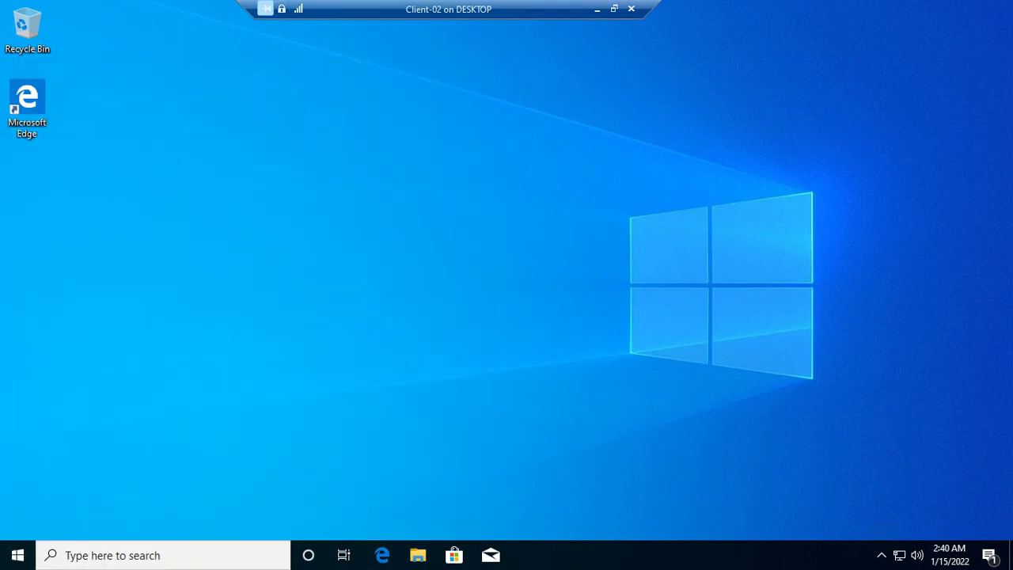
key(super+e)
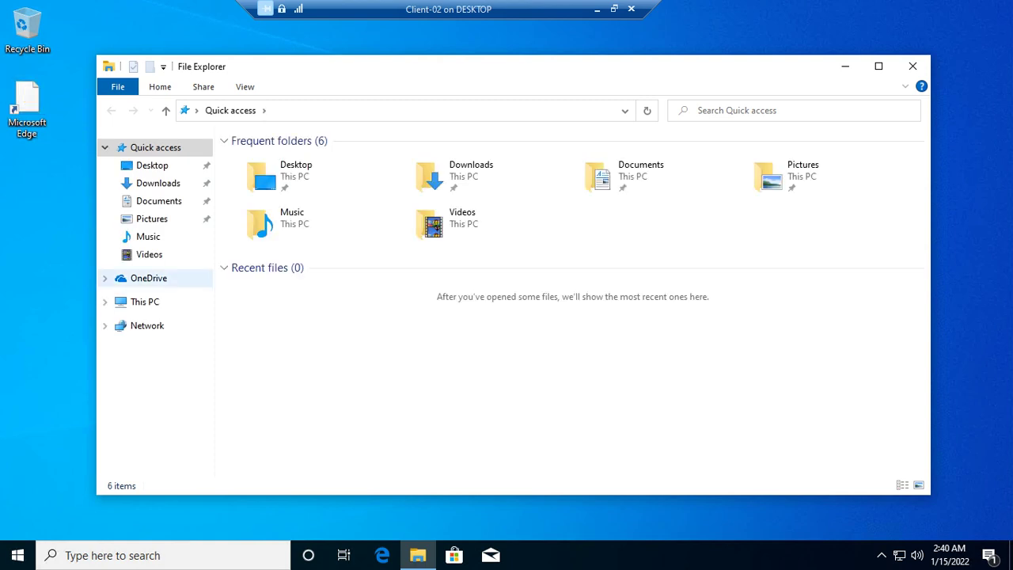
right_click(146, 299)
click(192, 489)
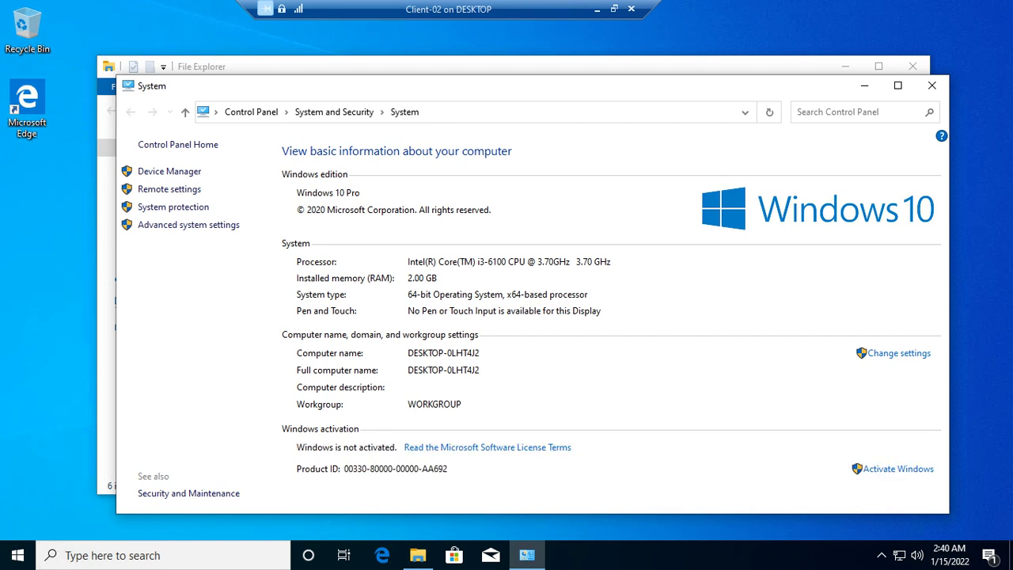
click(931, 85)
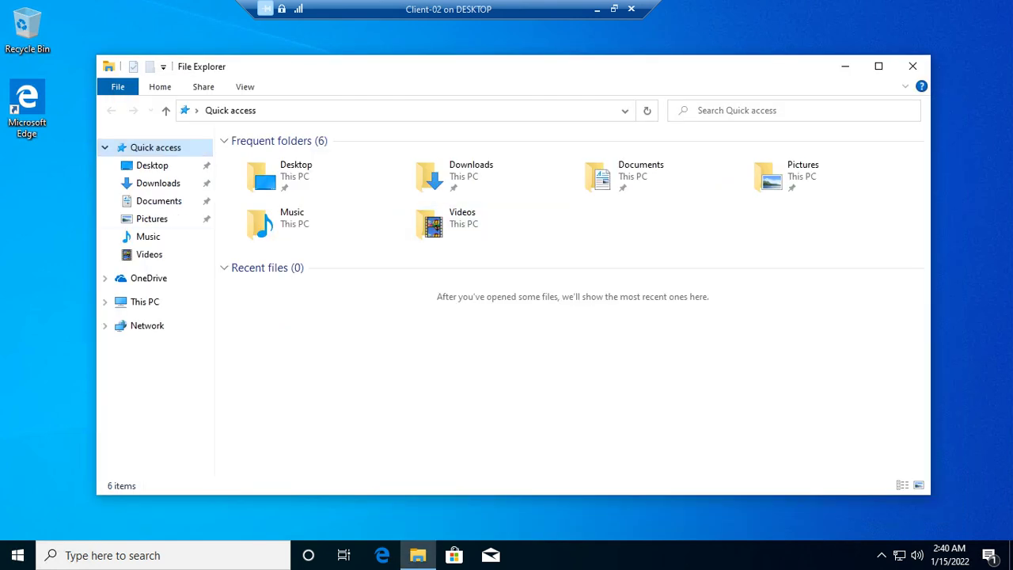
click(912, 66)
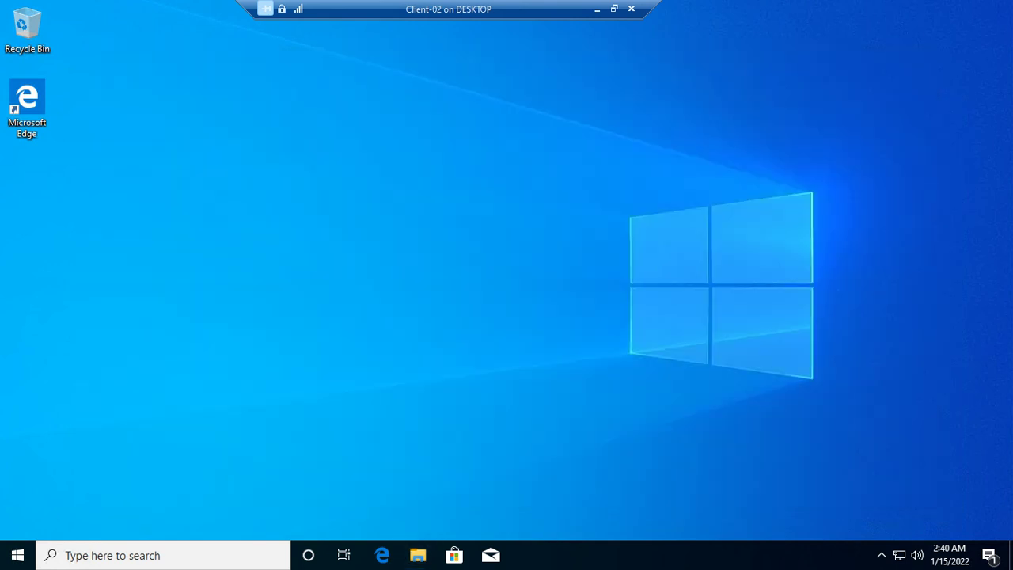
Start connecting a work or school account in the Windows account settings and choose to join this device to Azure Active Directory
click(17, 554)
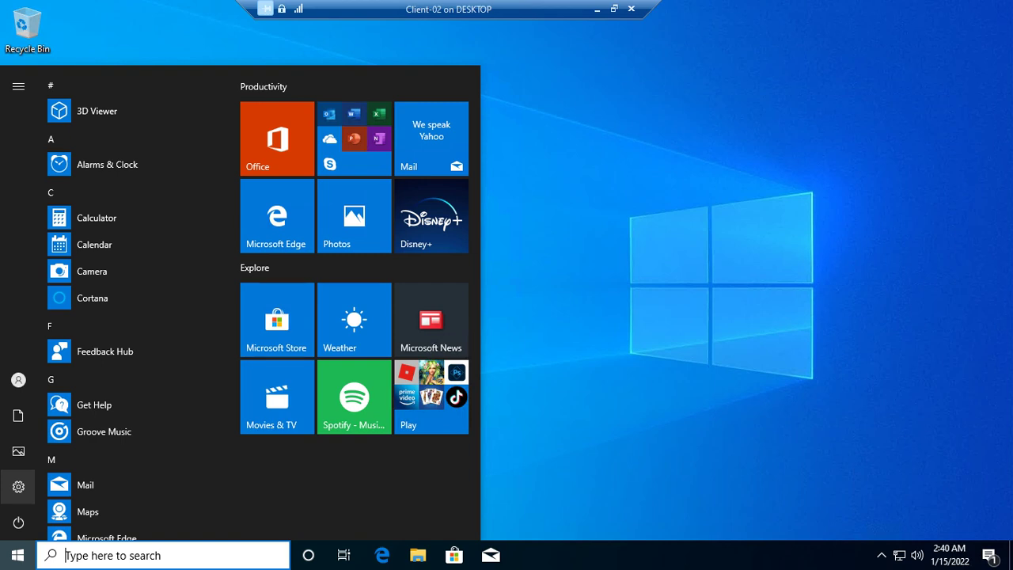
click(55, 486)
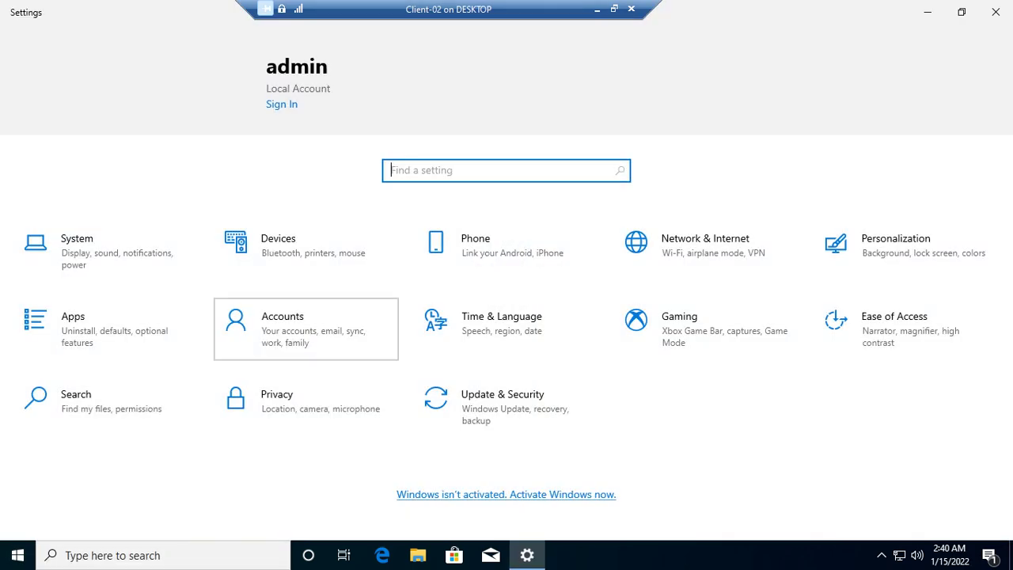
click(282, 324)
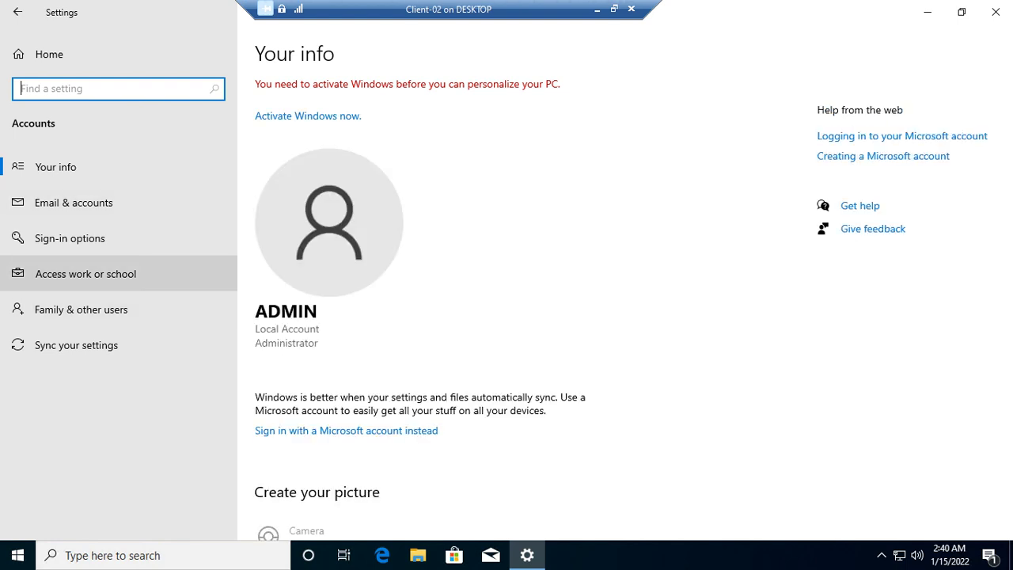
click(85, 273)
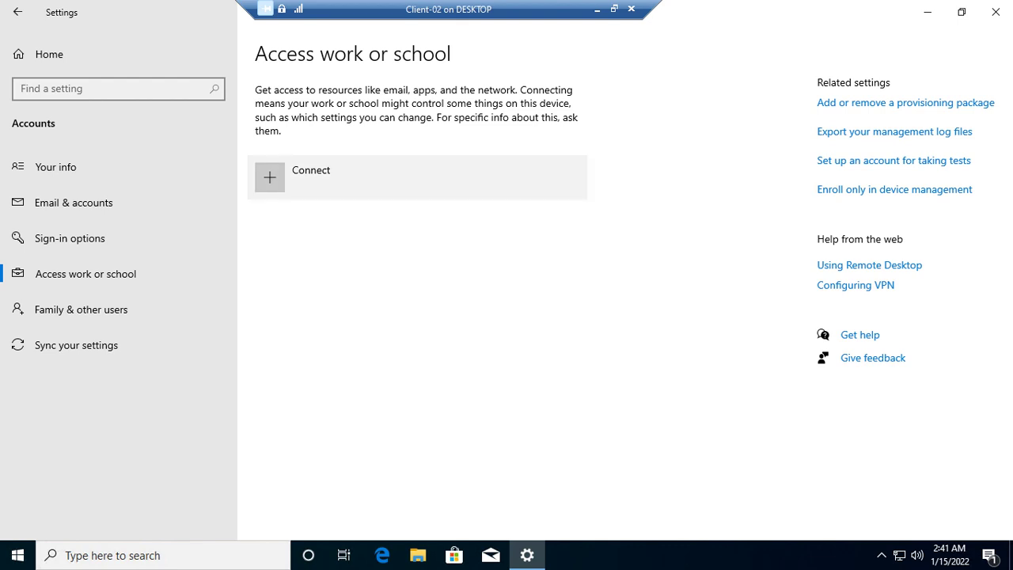
click(311, 175)
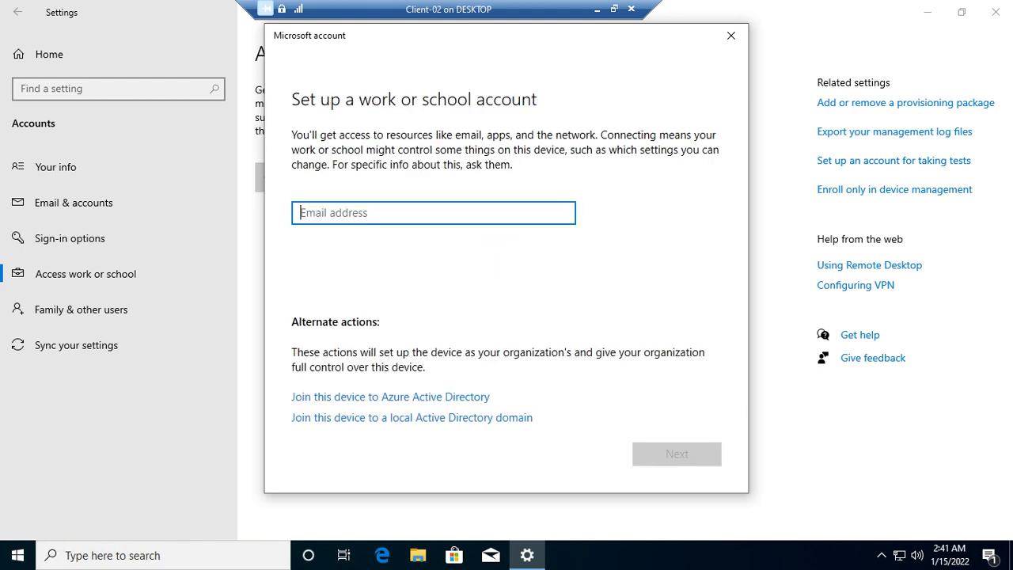
drag(507, 35, 401, 13)
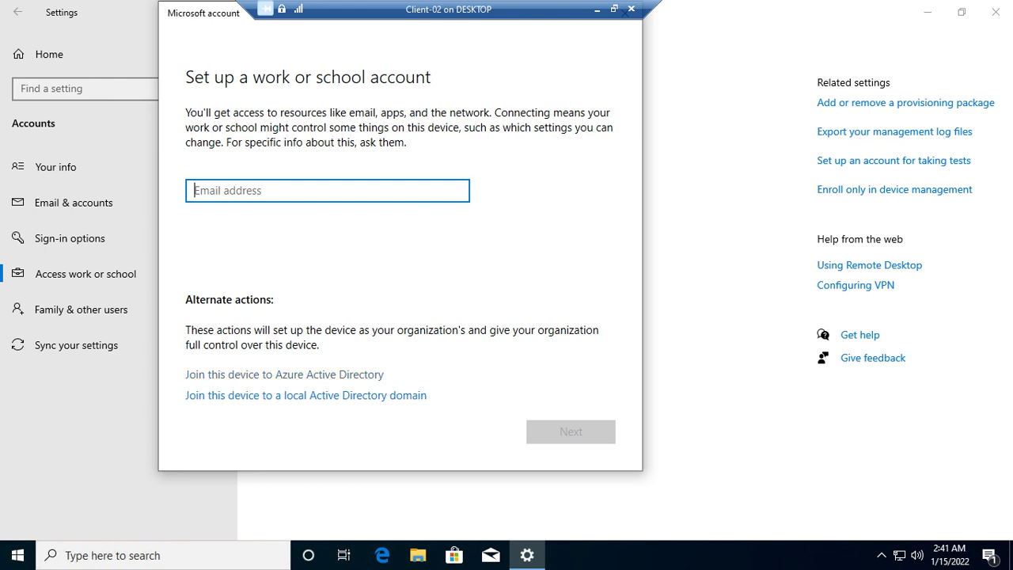
click(284, 374)
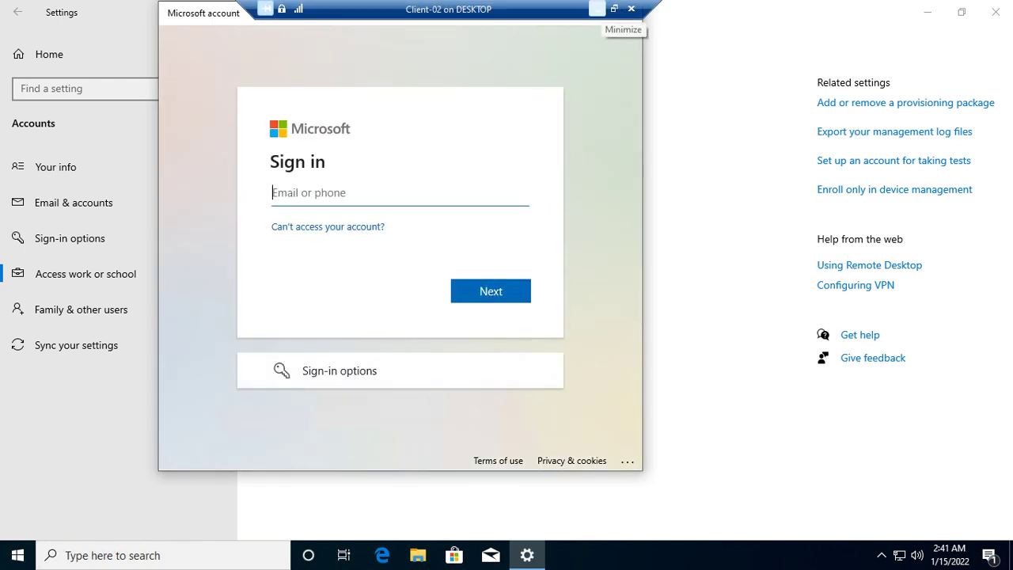
Copy the second listed user's principal name from their Endpoint Manager profile and submit it as the sign-in account on Client-02
click(596, 10)
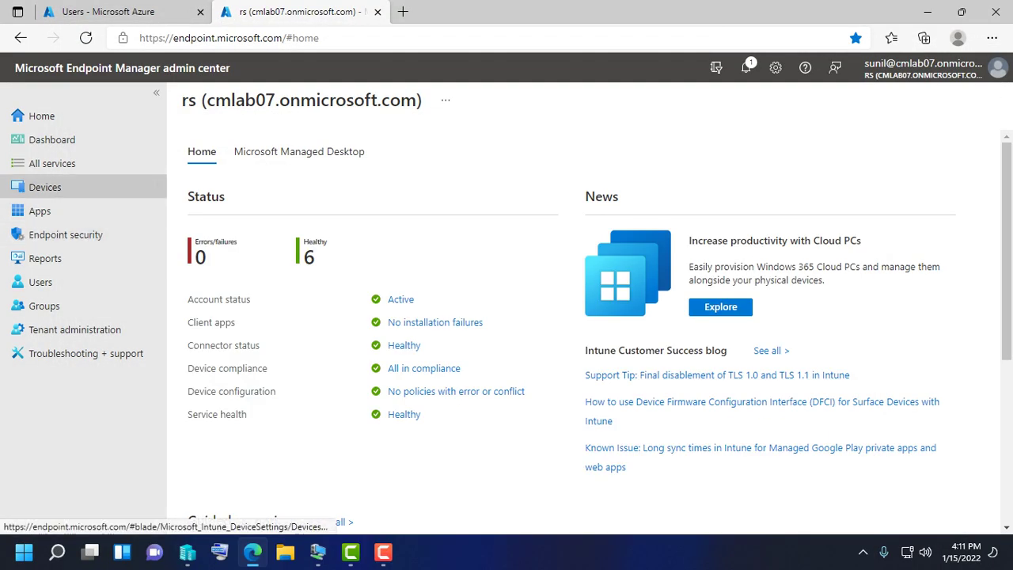
click(41, 282)
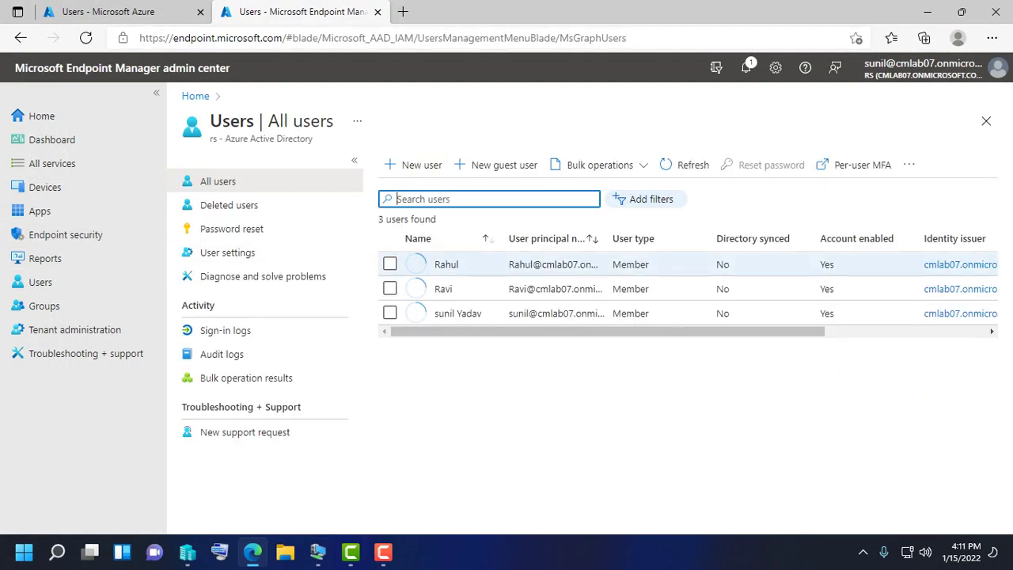
click(443, 288)
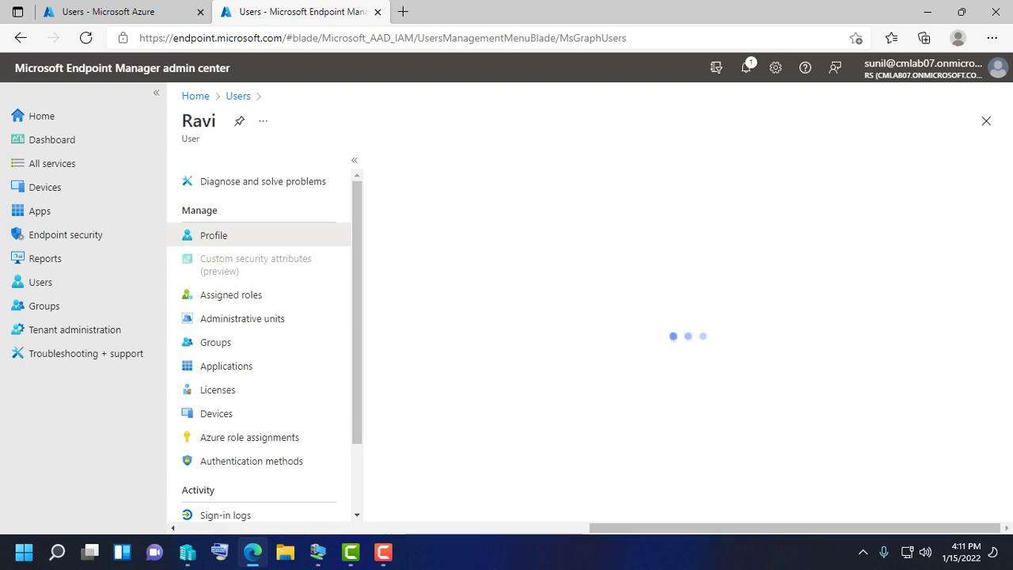
drag(547, 226, 378, 227)
right_click(394, 186)
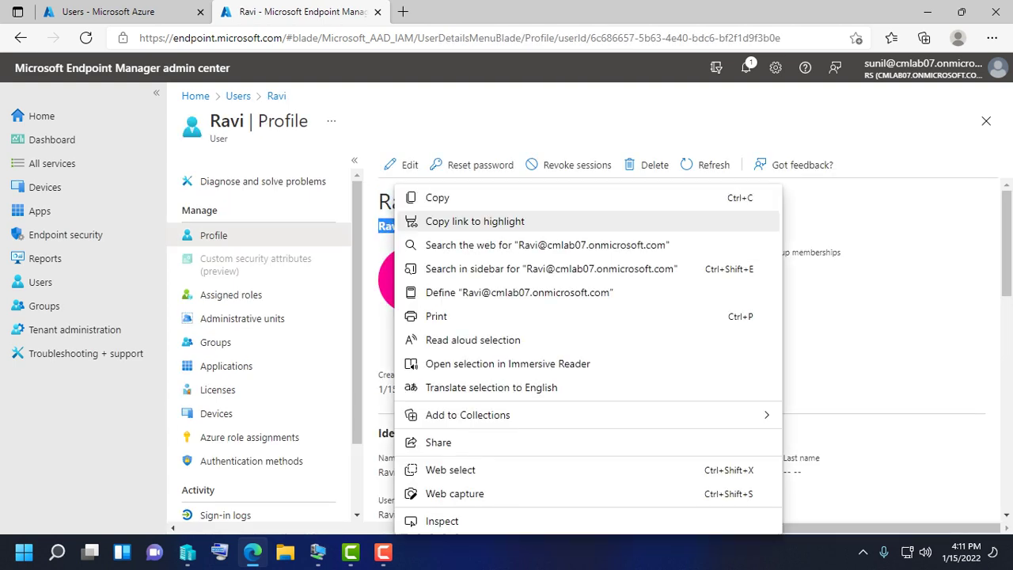
click(436, 197)
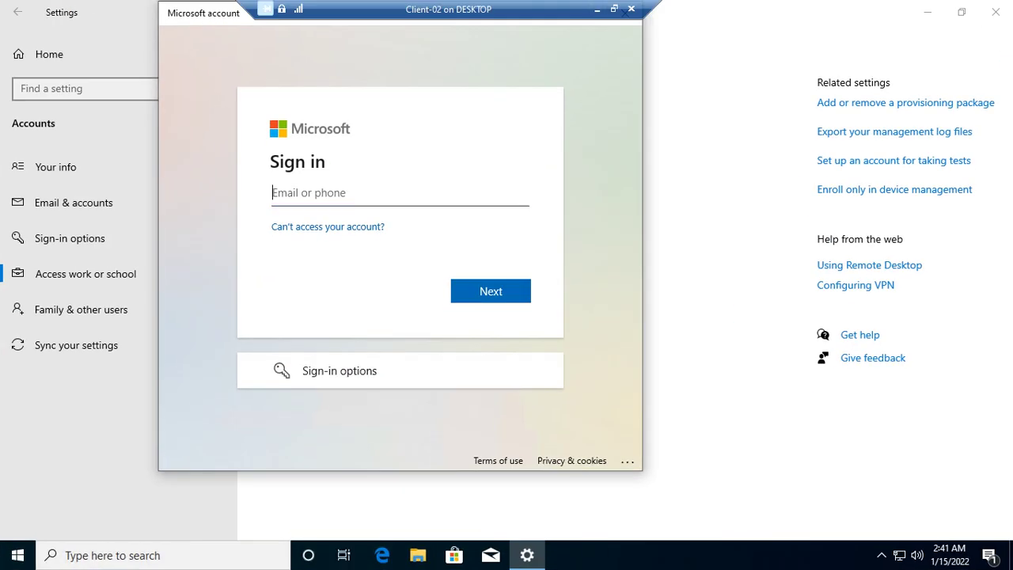
key(ctrl+v)
key(Return)
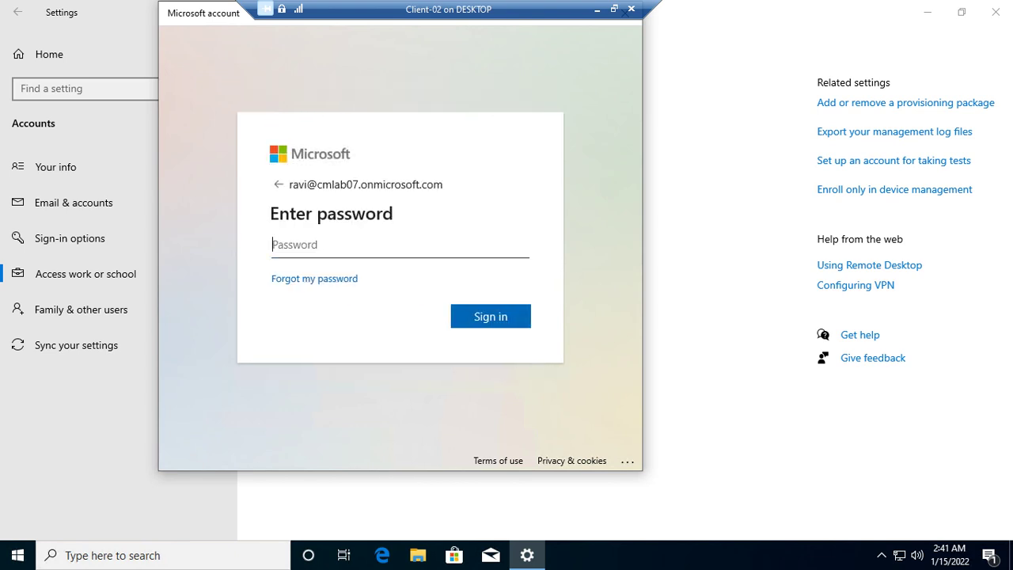
Sign in with the account's current password, and set and confirm a new account password when updating it
text(••••••••)
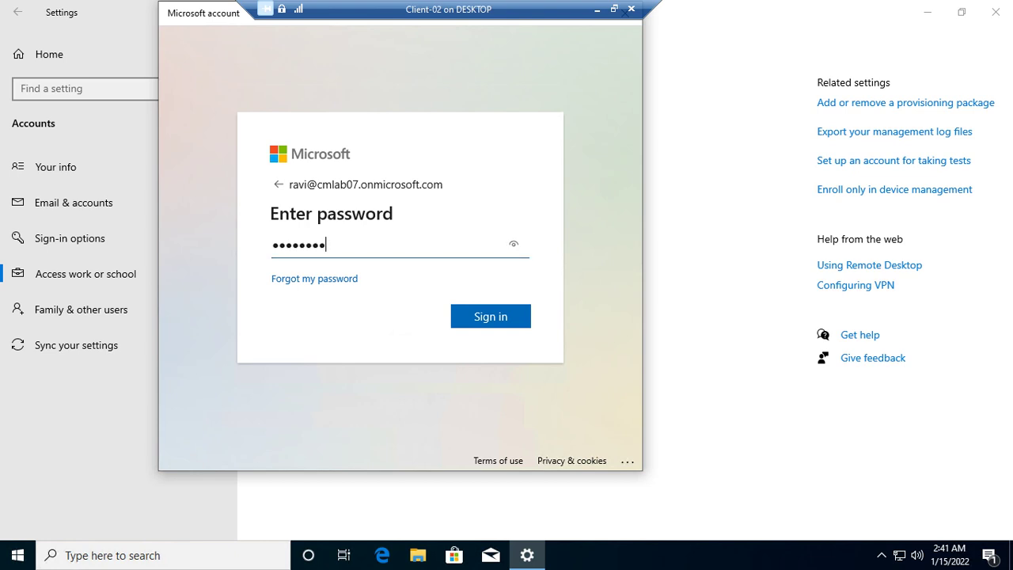
key(Return)
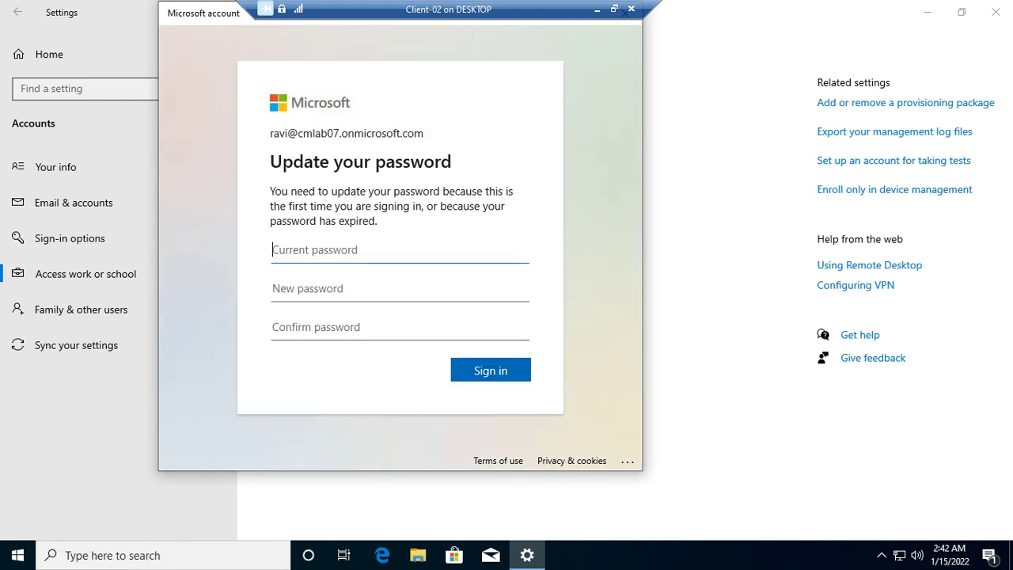
text(•••••••)
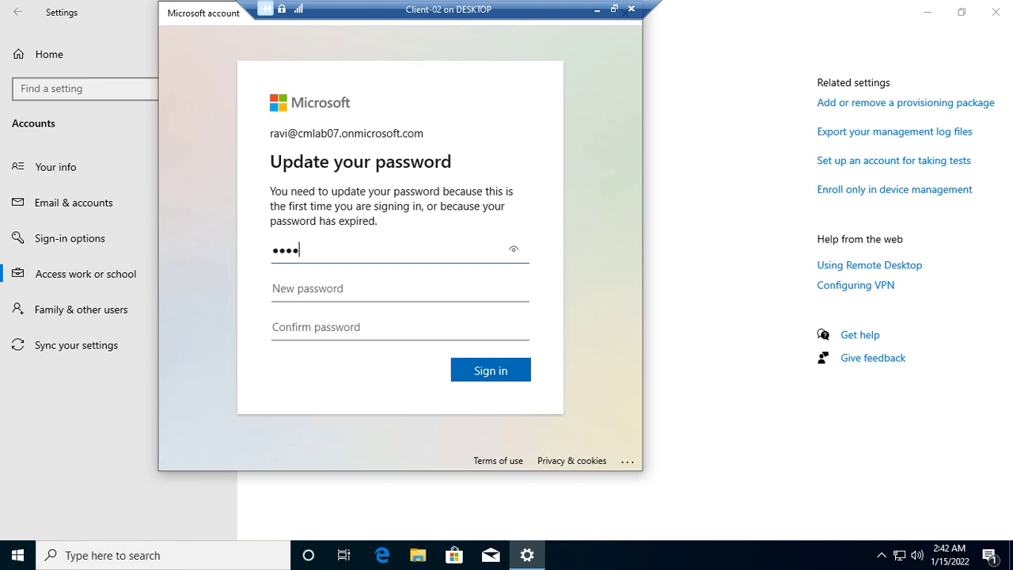
text(•)
key(Tab)
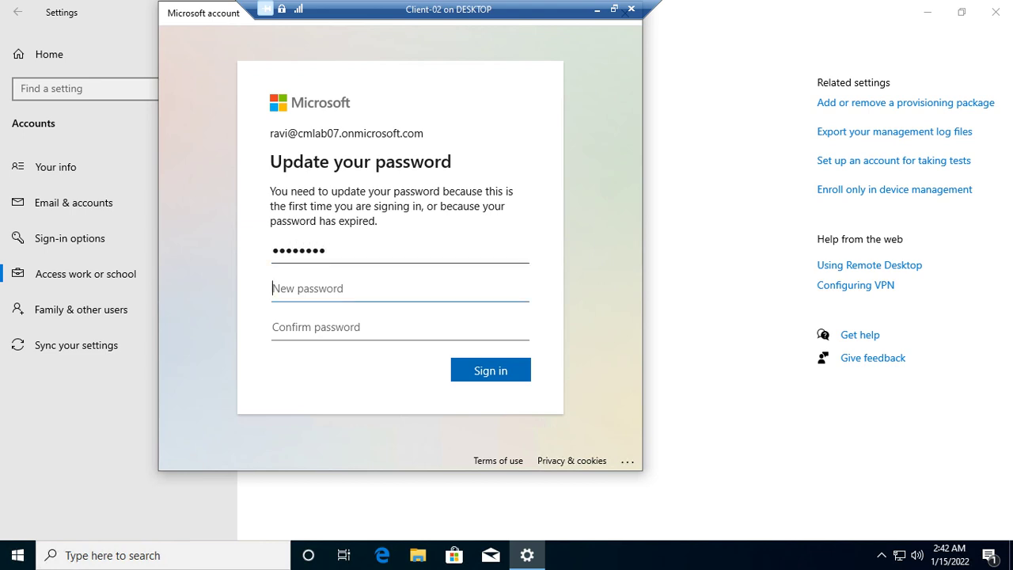
text(••••••)
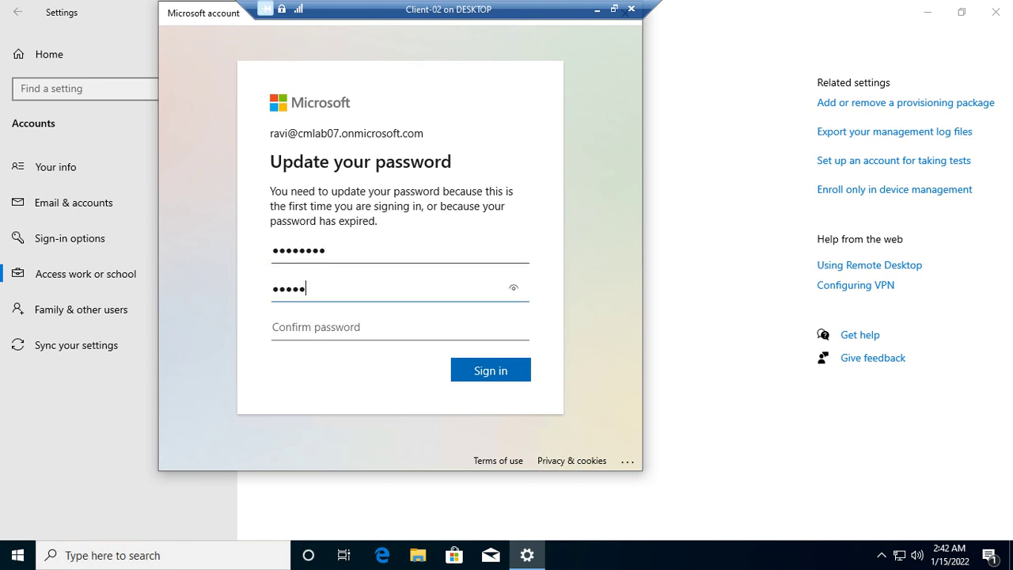
text(•••)
key(Tab)
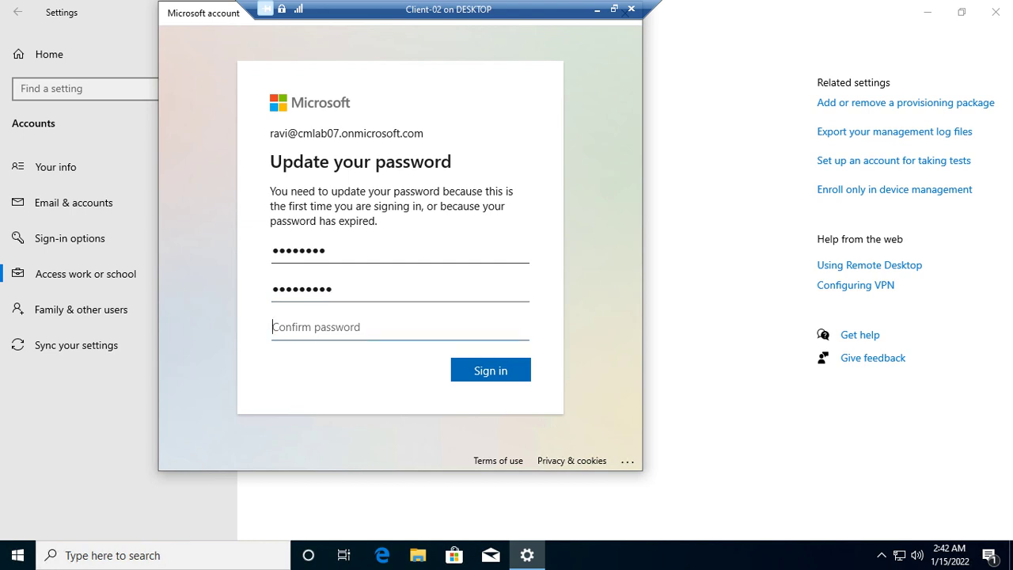
text(••••••••)
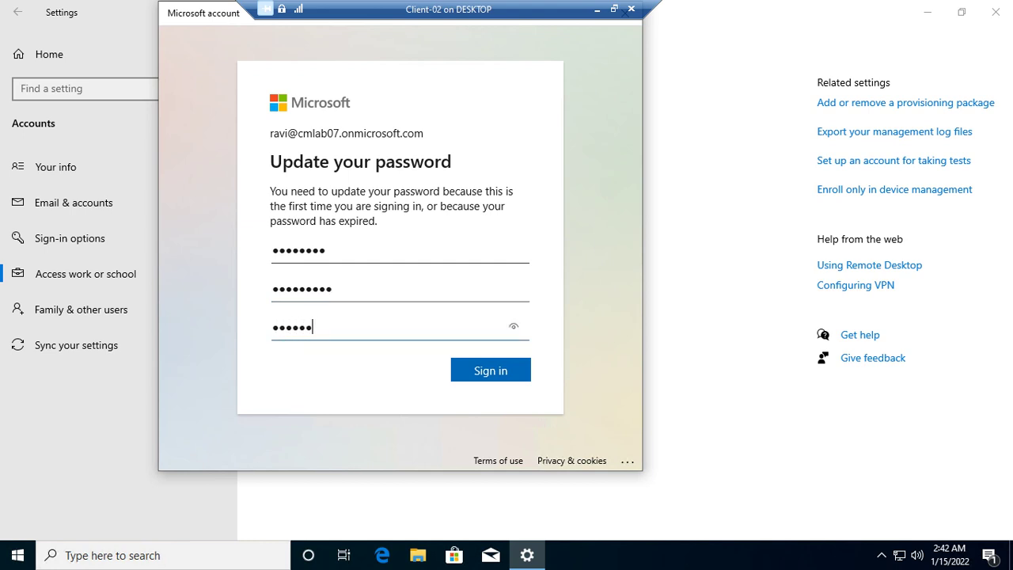
text(•)
key(Return)
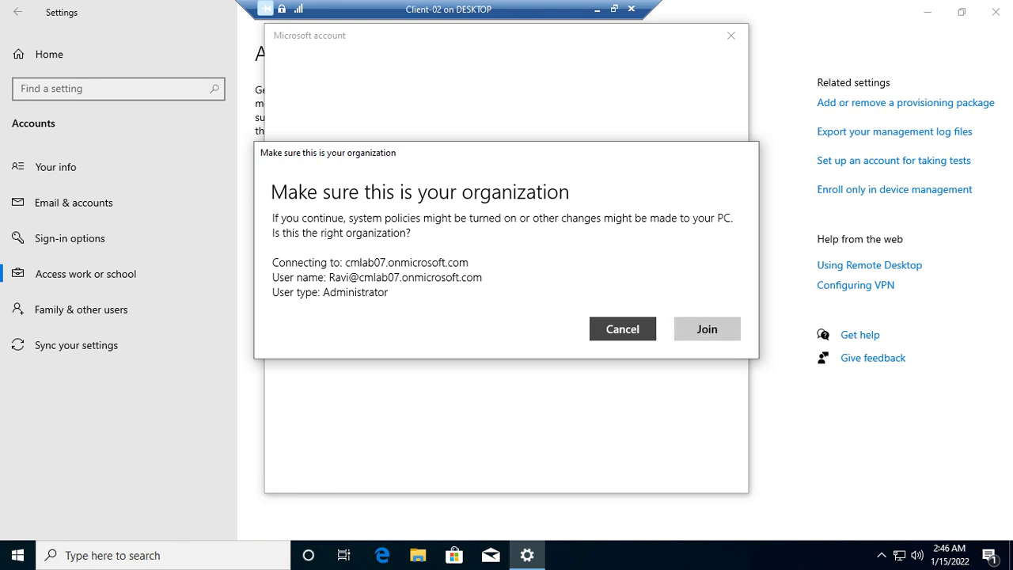
Confirm joining the device to the cmlab07.onmicrosoft.com organization and finish the account setup
click(706, 328)
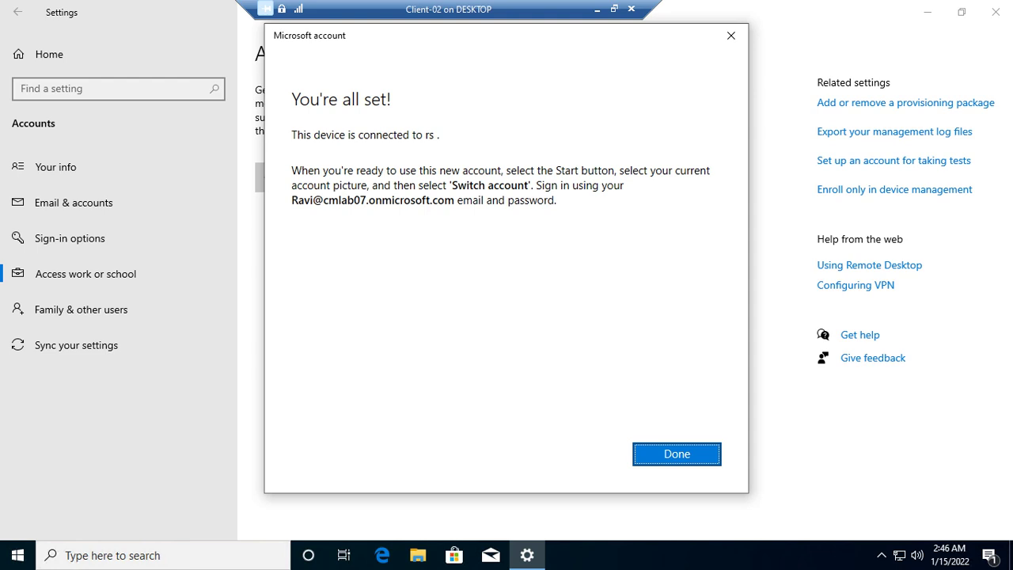
key(Return)
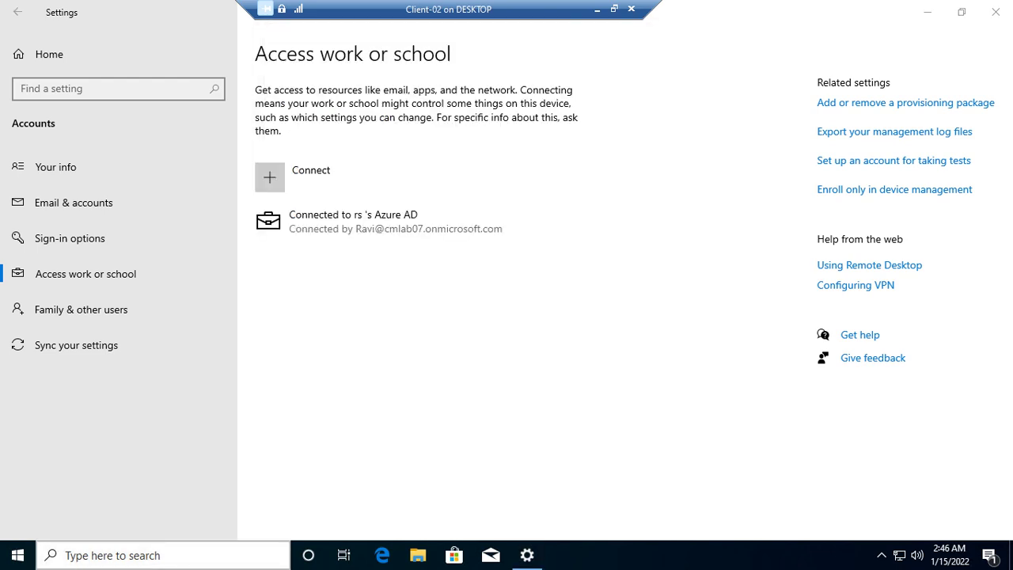
Open a Command Prompt on Client-02 and run the hostname command to identify the computer
key(super+s)
text(cmd)
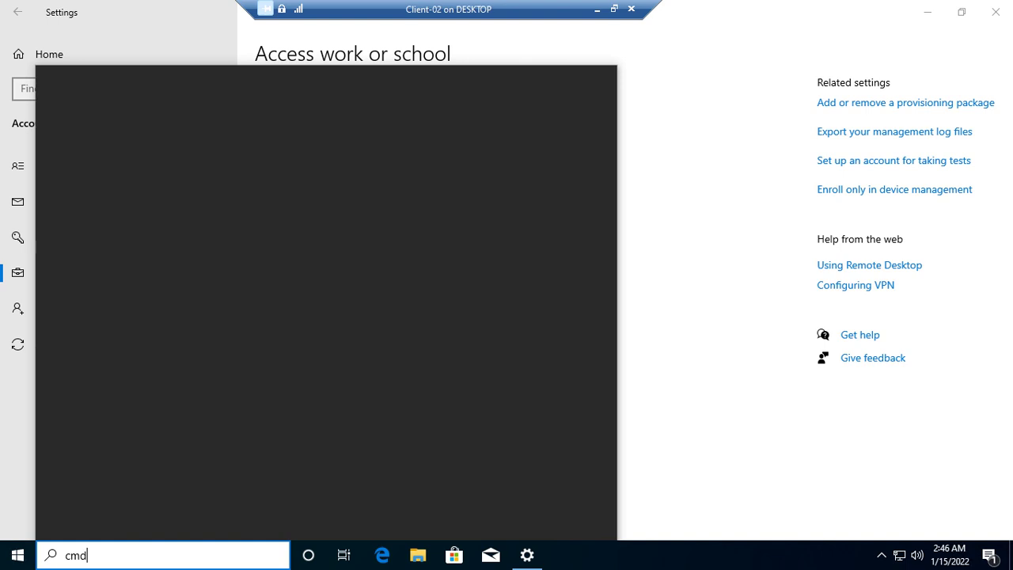
key(Return)
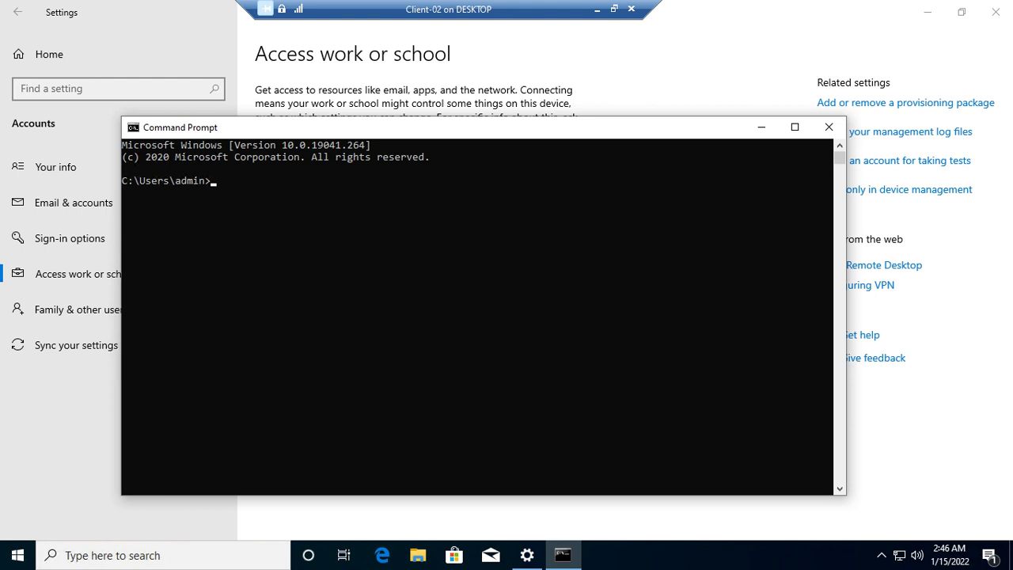
text(hostname)
key(Return)
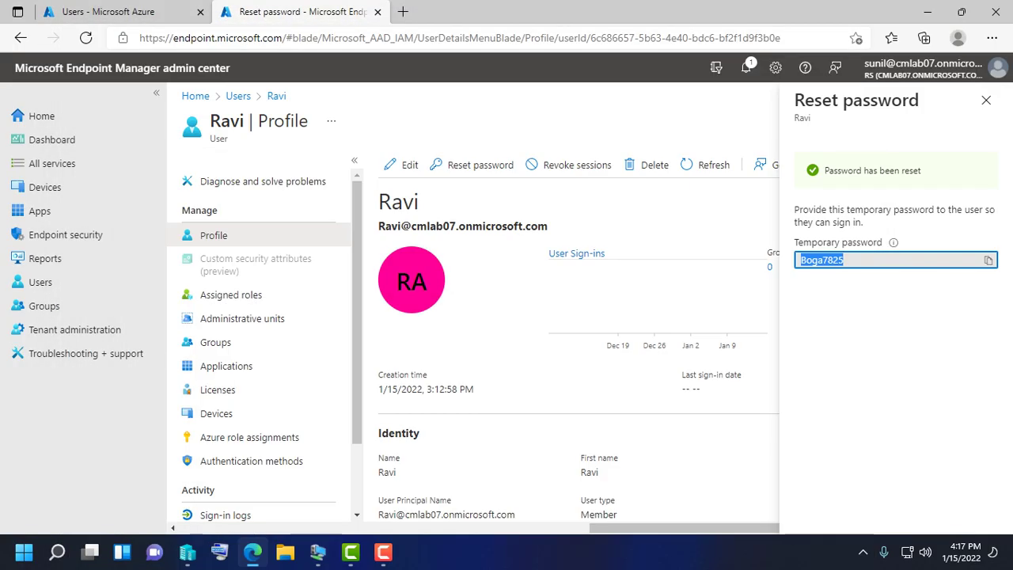
Switch to the Azure portal and check the join type, owner, MDM and compliance of the device under Azure Active Directory's All devices
key(ctrl+Tab)
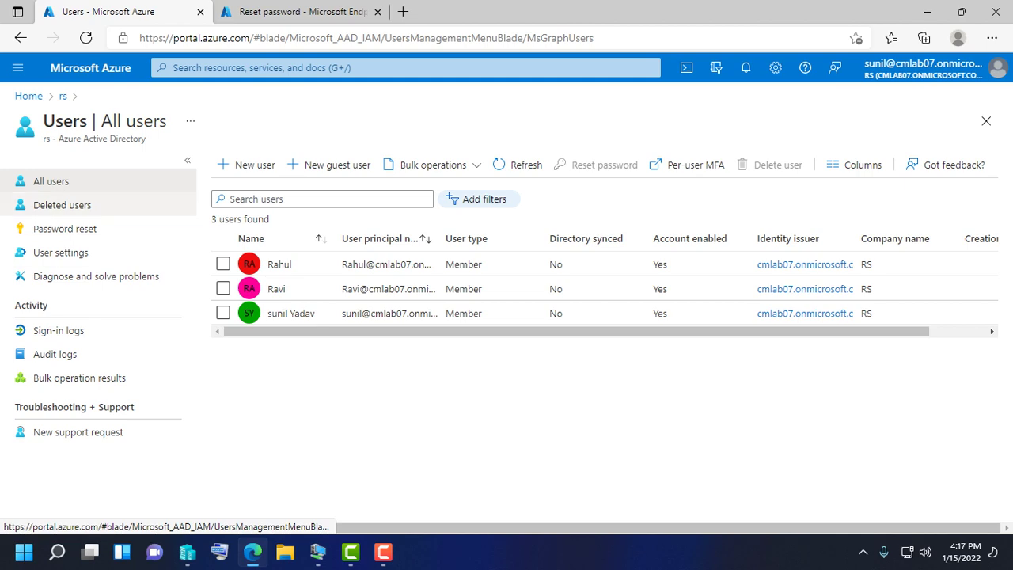
click(29, 96)
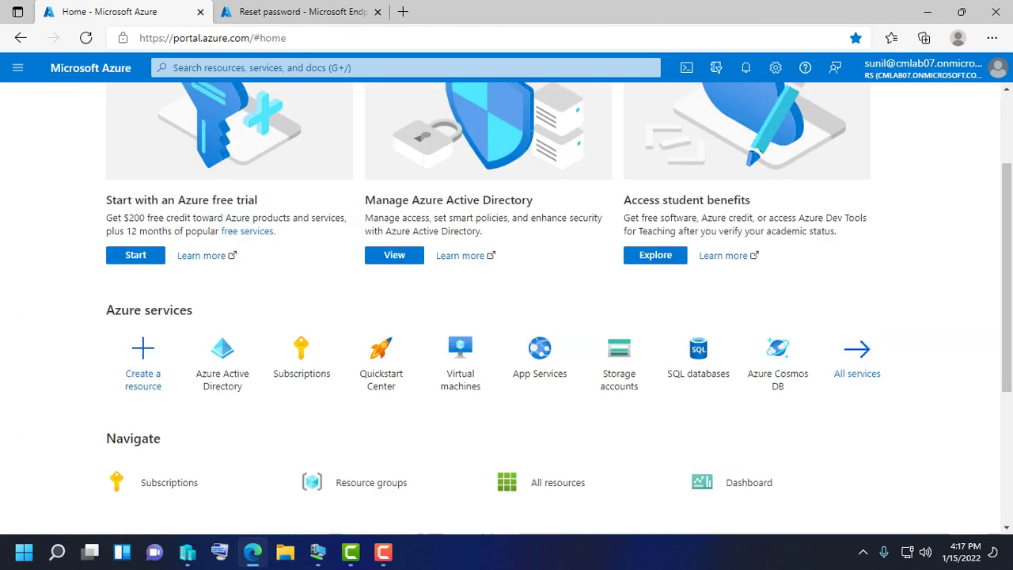
scroll(198, 380, down, 3)
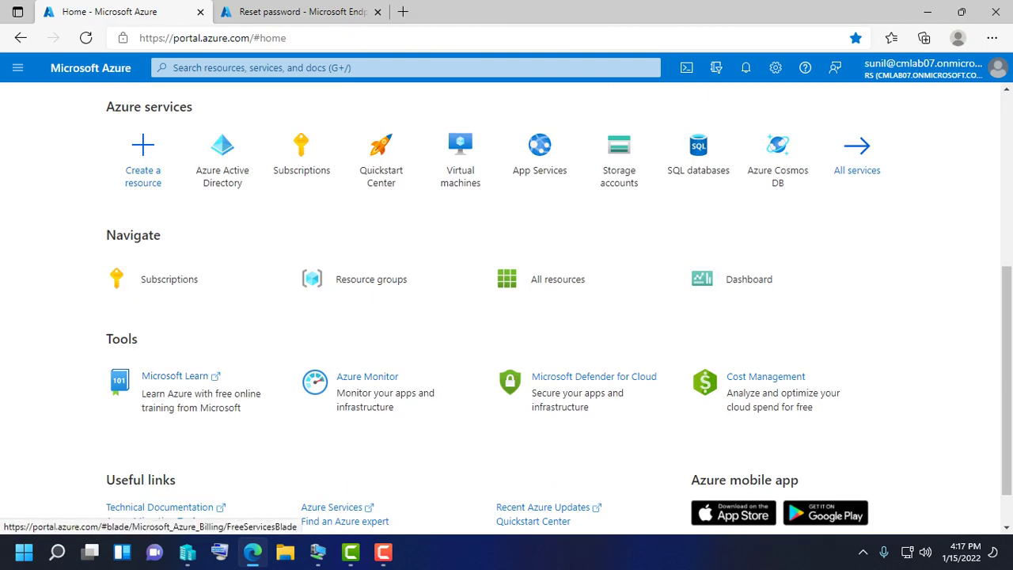
scroll(222, 222, up, 1)
click(222, 221)
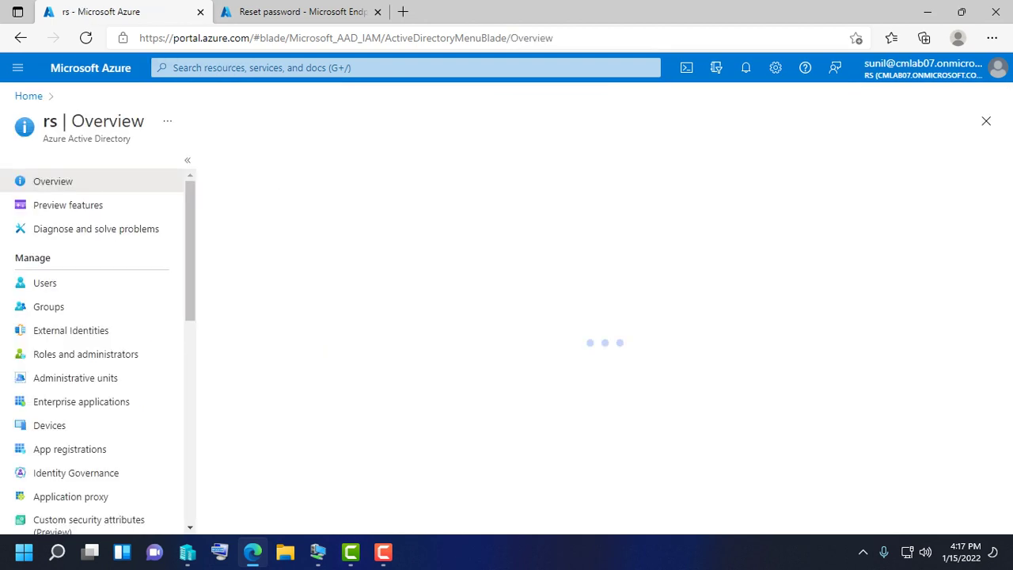
click(49, 425)
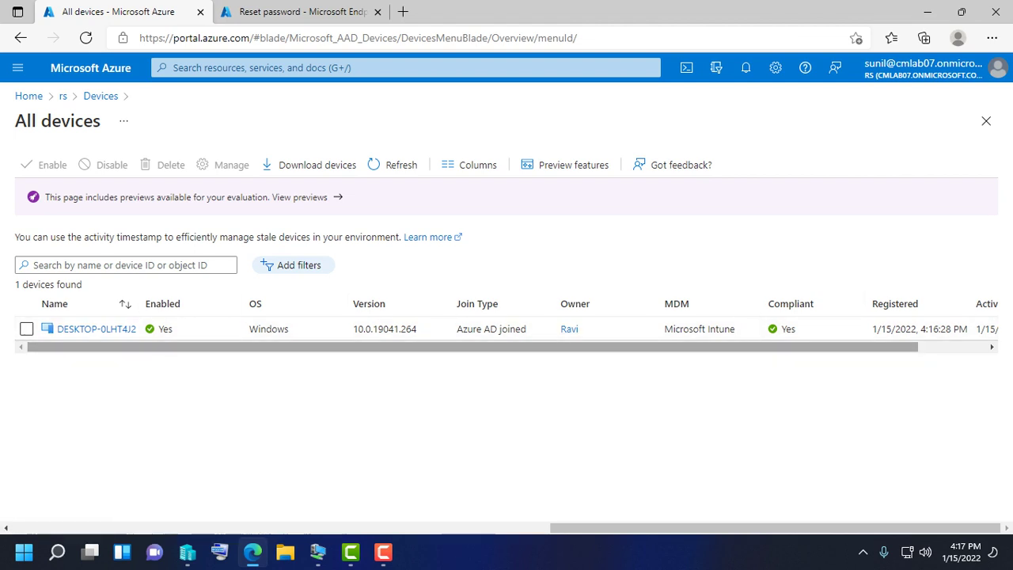
drag(473, 347, 488, 347)
scroll(506, 328, left, 1)
scroll(507, 329, right, 4)
scroll(506, 328, left, 2)
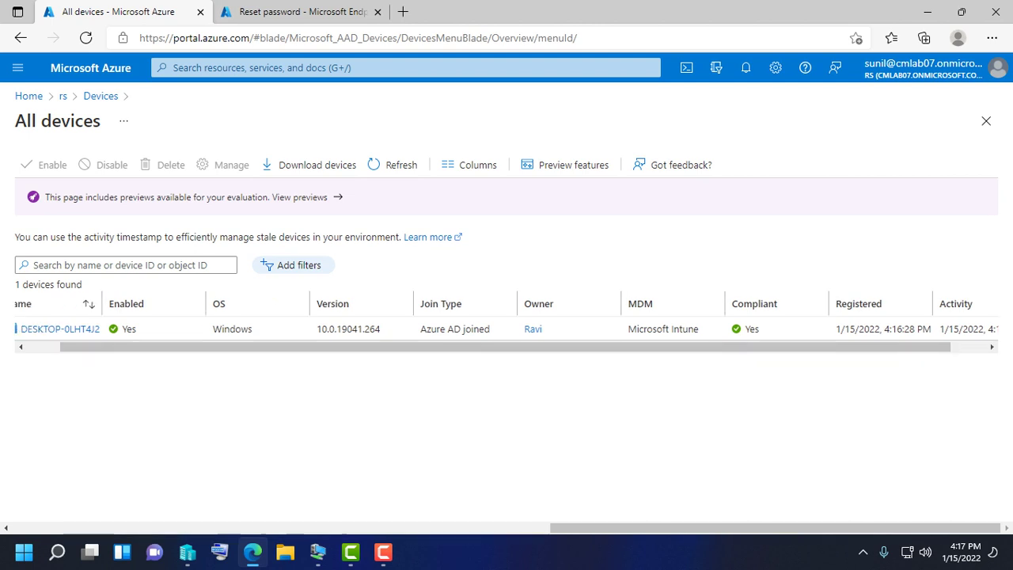
Switch to the Endpoint Manager admin center, check the refreshed Windows devices list for the joined computer, and return to the Devices overview
key(ctrl+Tab)
click(39, 210)
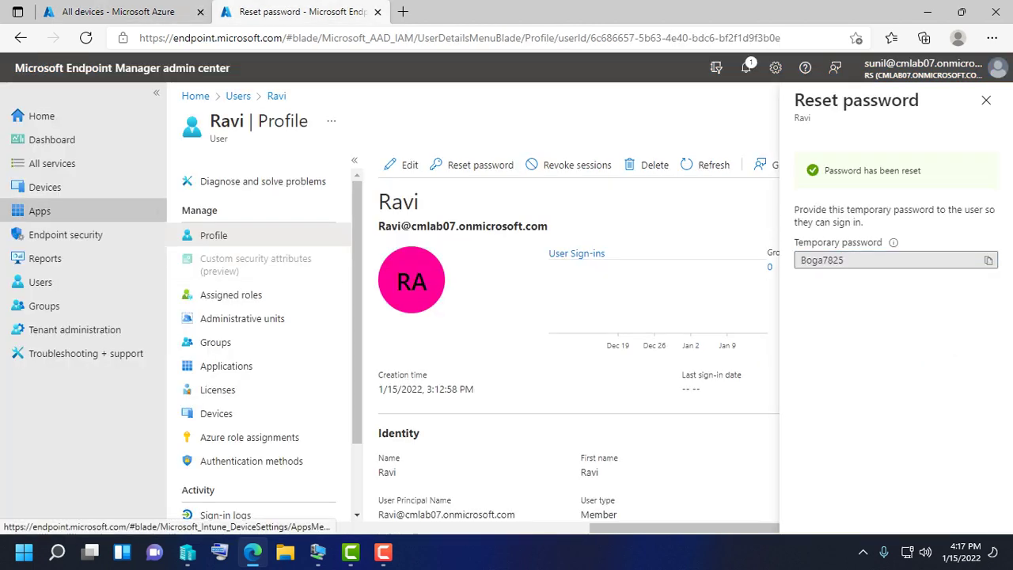
click(44, 186)
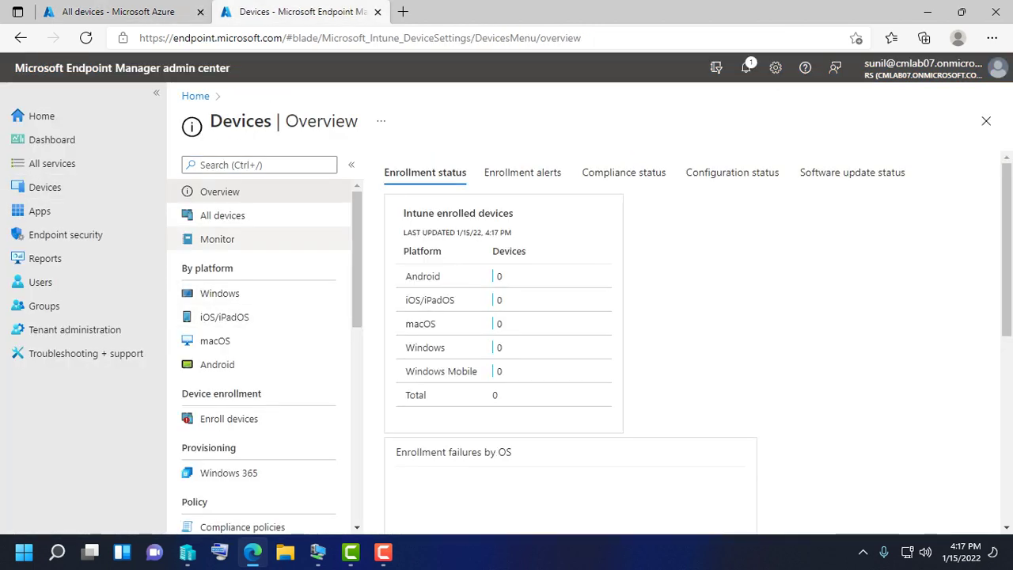
click(222, 216)
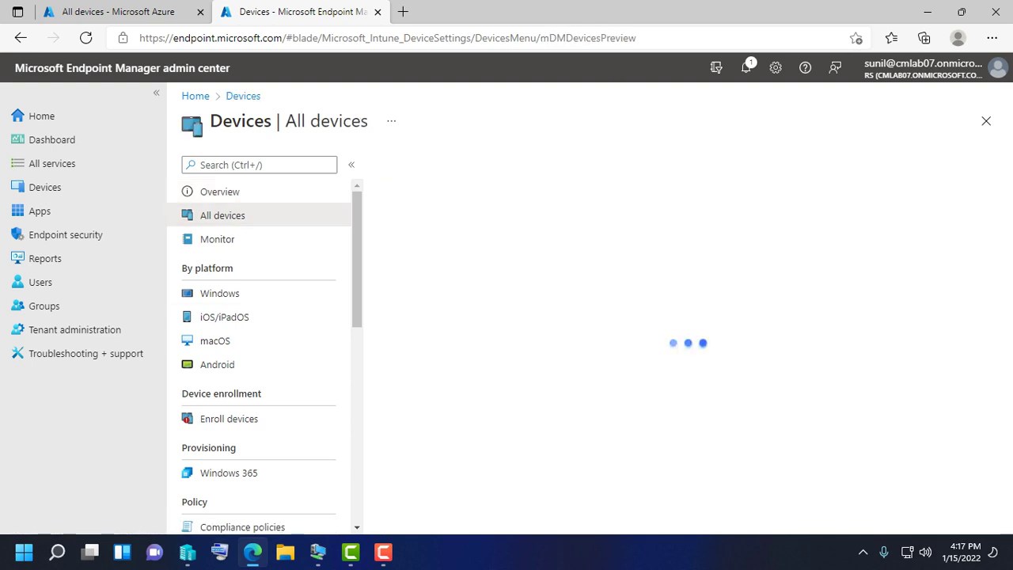
click(220, 293)
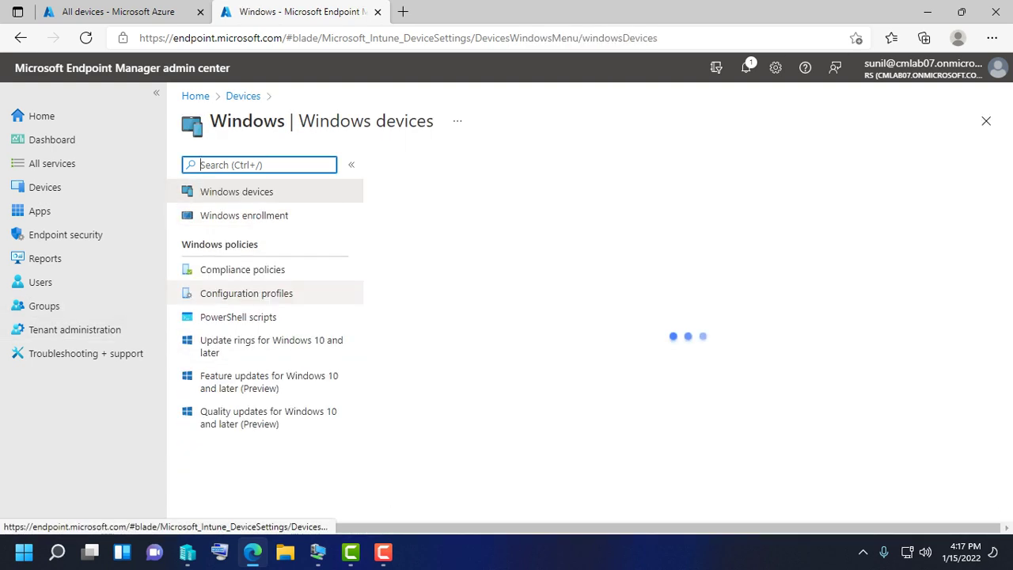
click(408, 164)
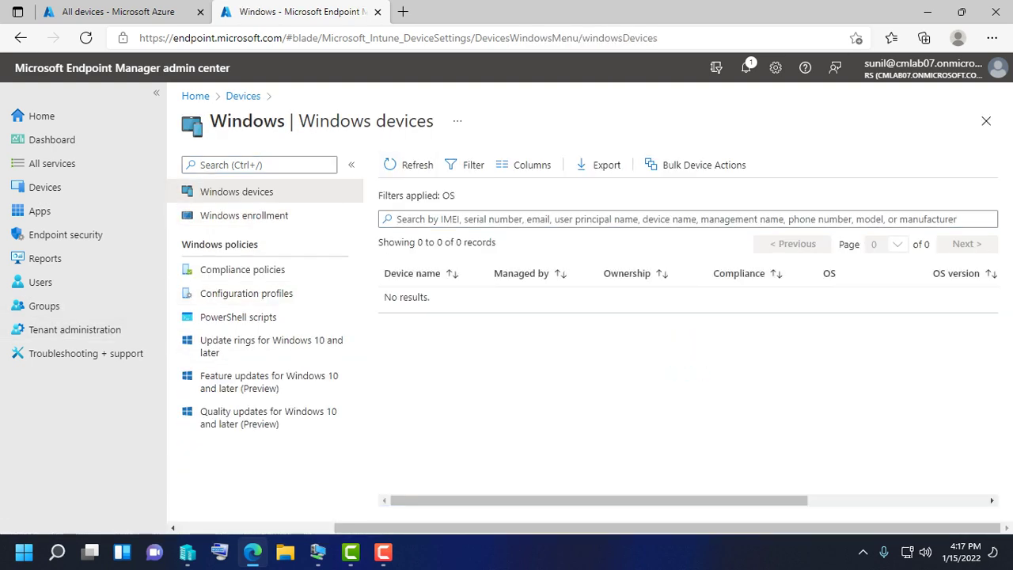
click(408, 164)
click(407, 164)
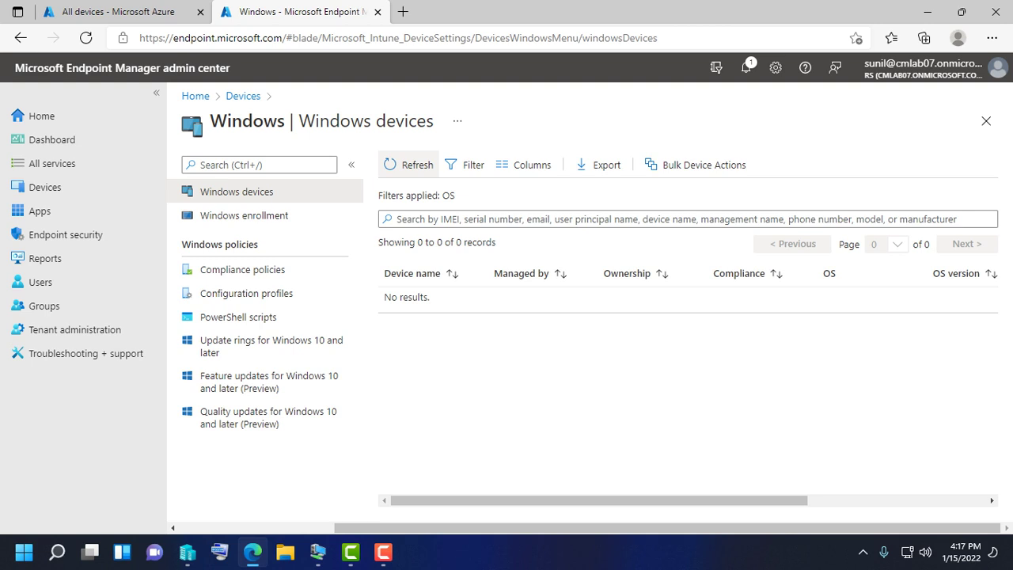
click(407, 164)
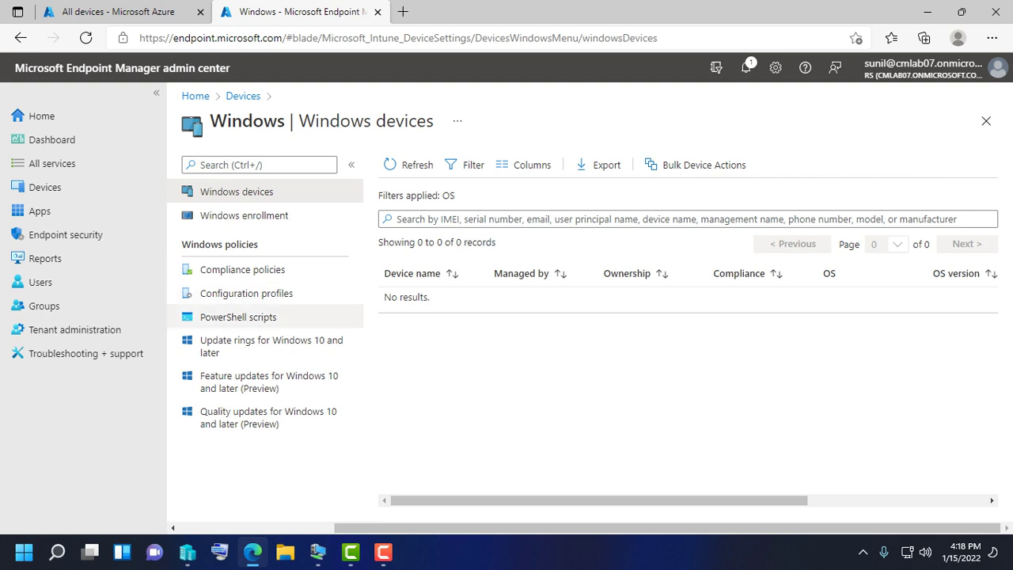
click(45, 186)
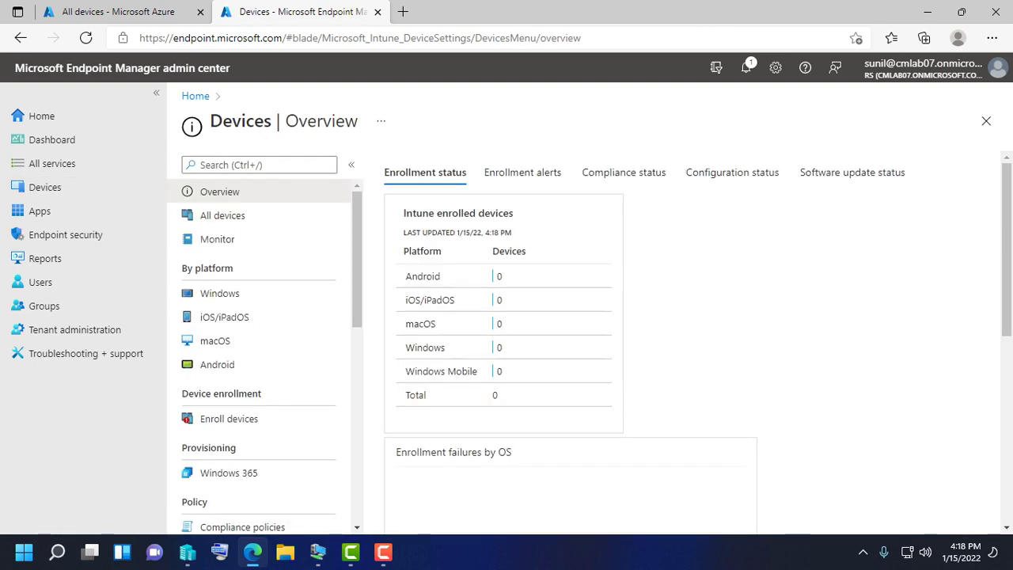
Switch back to the Client-02 virtual machine and close its Command Prompt and Settings windows
click(318, 552)
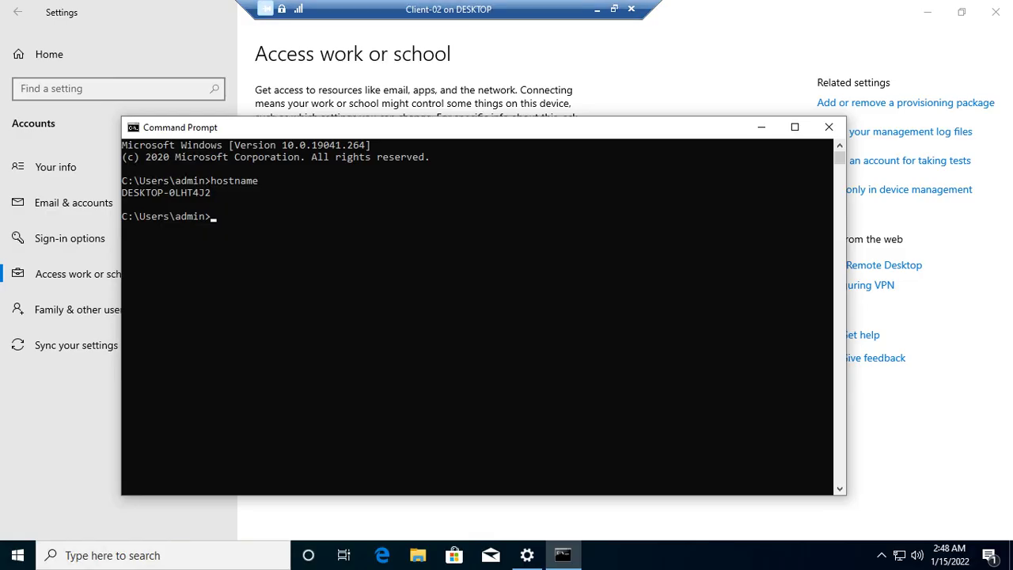
click(828, 127)
click(995, 12)
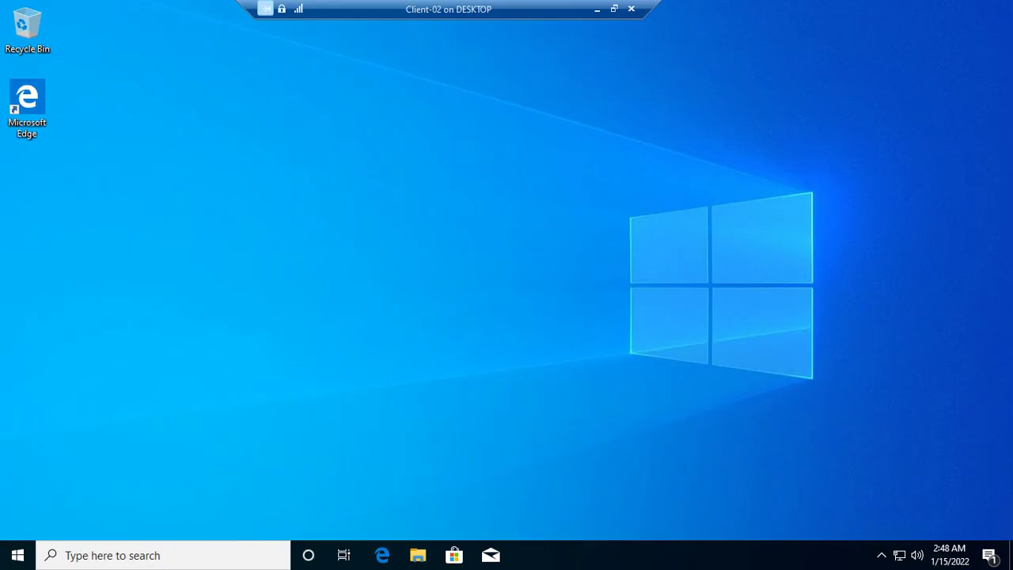
click(17, 555)
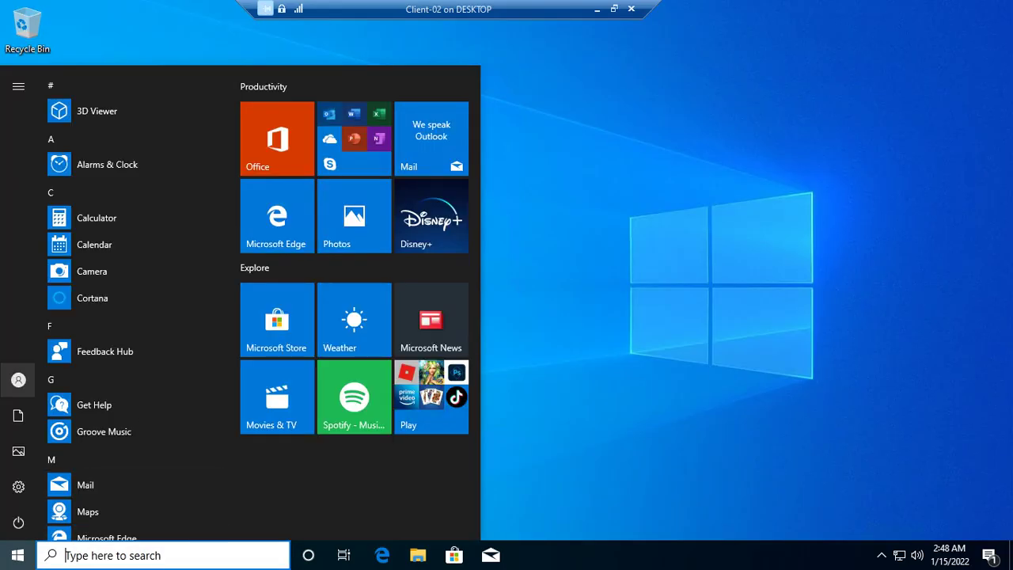
mouse_move(18, 380)
click(48, 380)
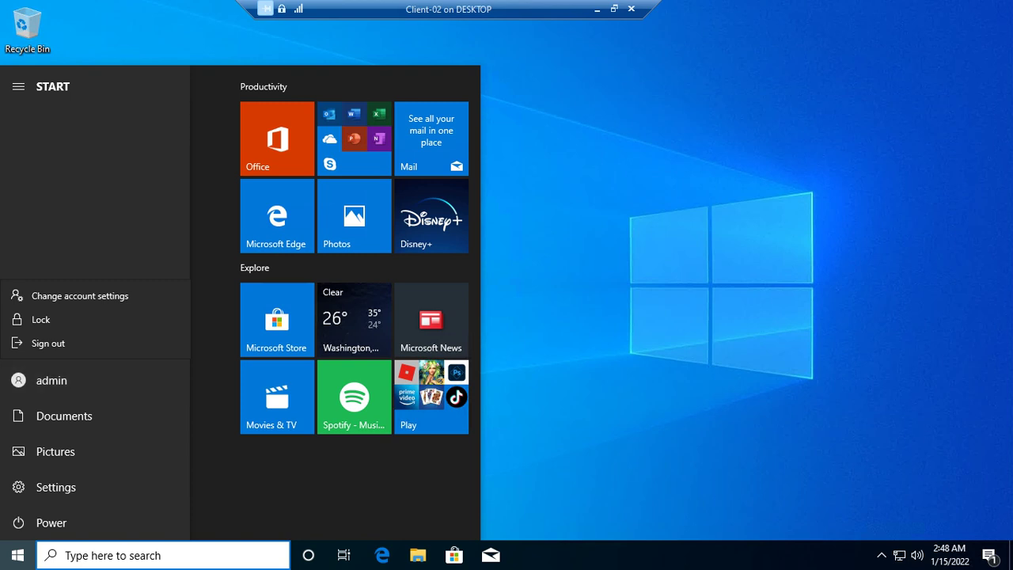
click(79, 295)
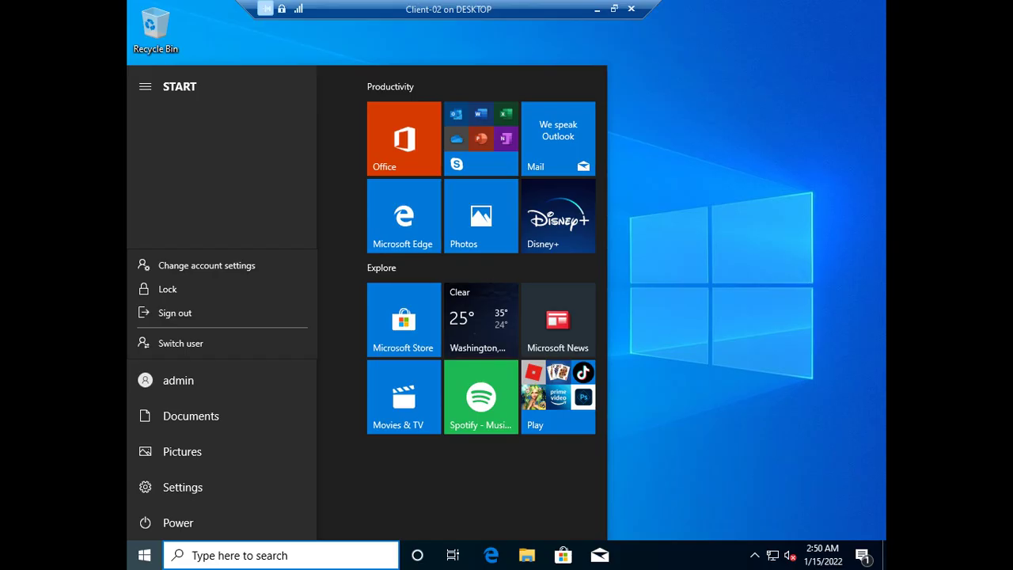
key(Escape)
key(Escape)
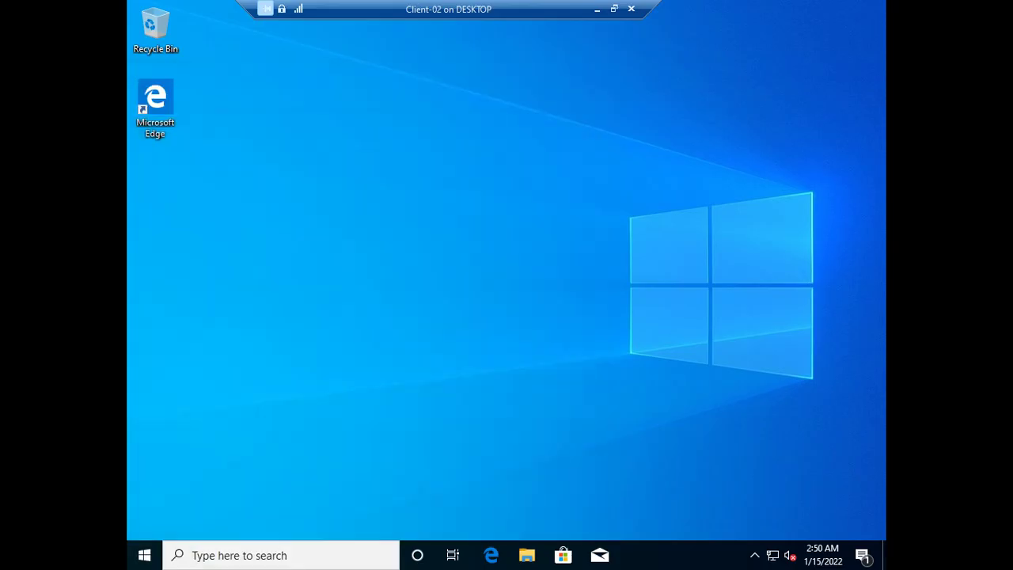
Switch user from the admin session on Client-02 to reach the Windows sign-in screen
click(144, 554)
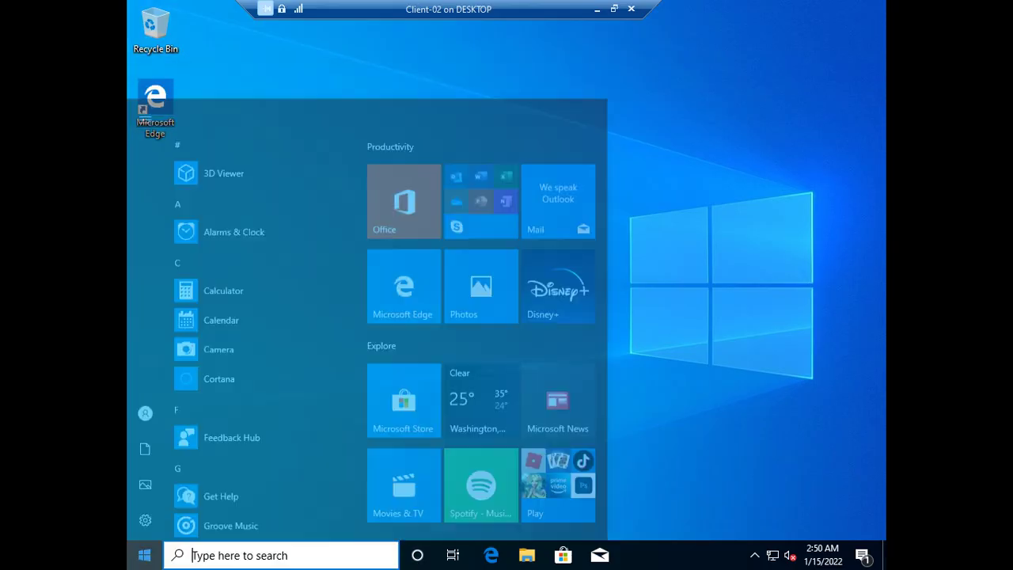
mouse_move(145, 380)
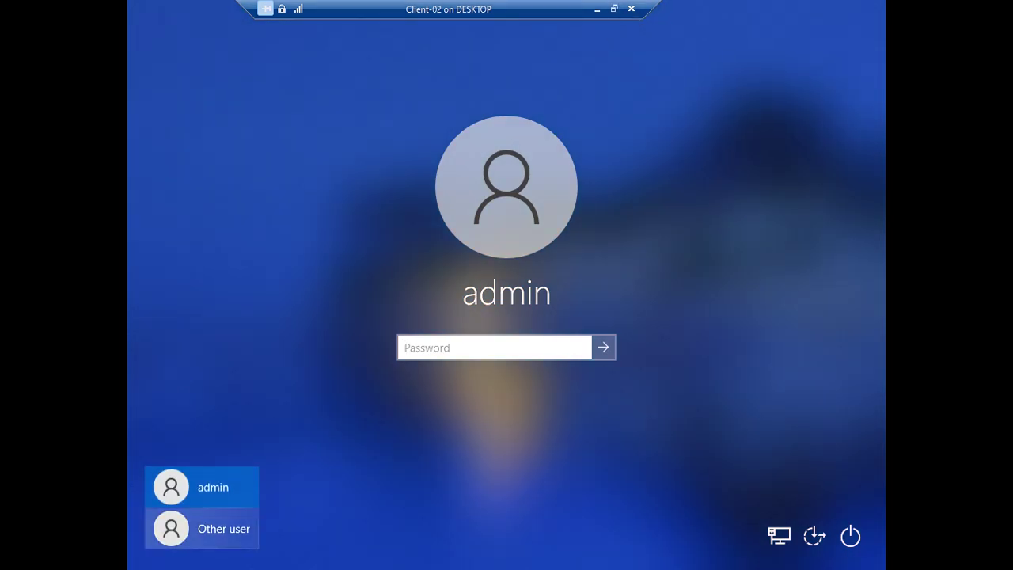
Choose Other user on the Client-02 sign-in screen, and copy the licensed user's principal name from their profile in Endpoint Manager
click(202, 529)
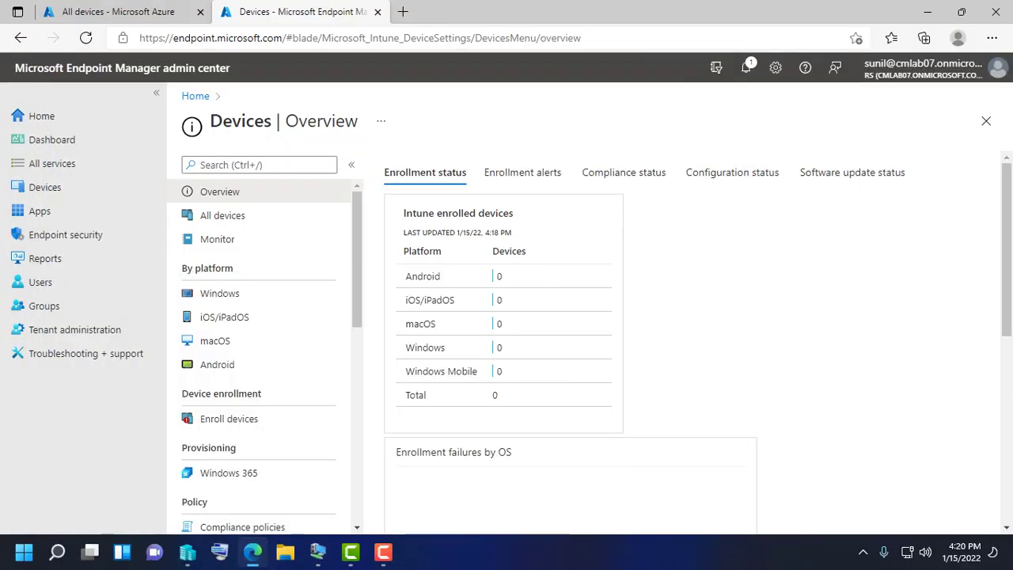
click(40, 282)
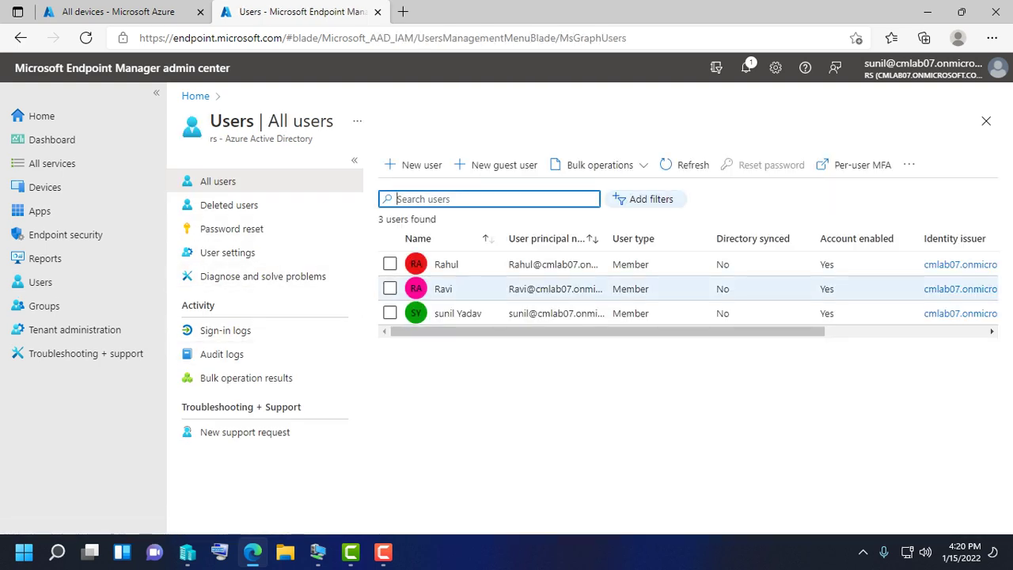
click(443, 289)
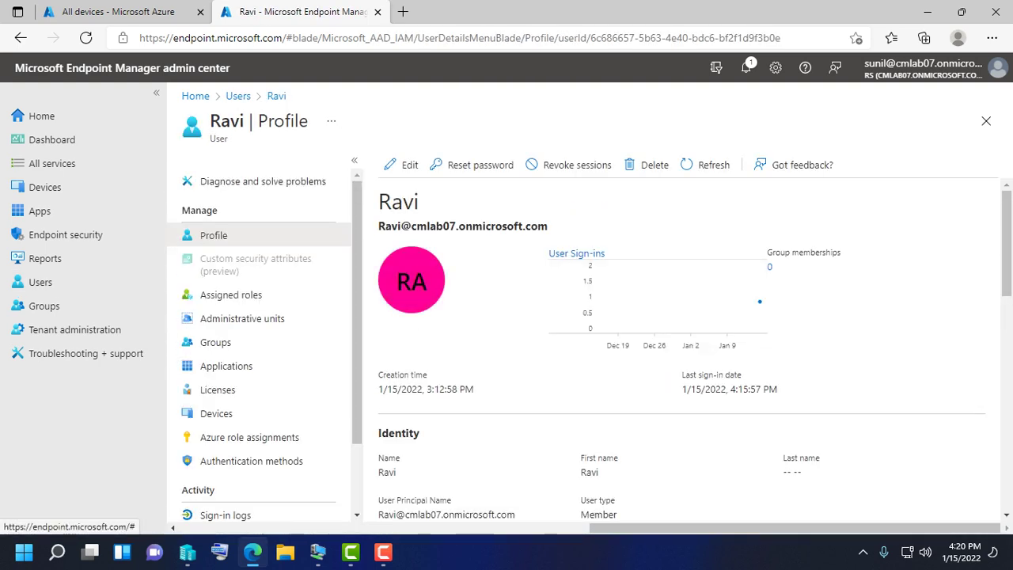
drag(548, 226, 377, 227)
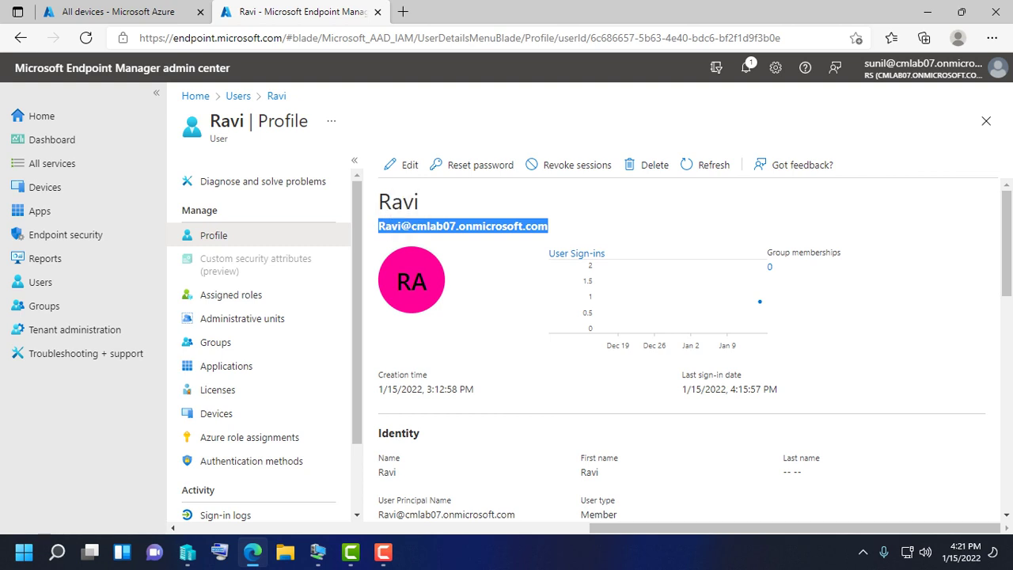
Switch back to the Client-02 virtual machine, restore it to a window, and paste the copied email address into the sign-in field as clipboard text
click(285, 552)
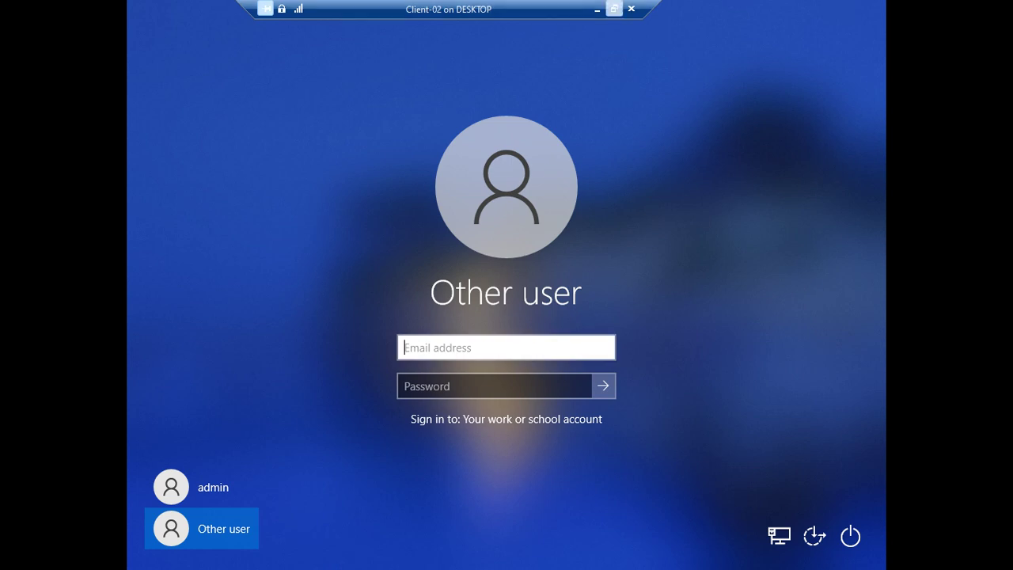
click(614, 9)
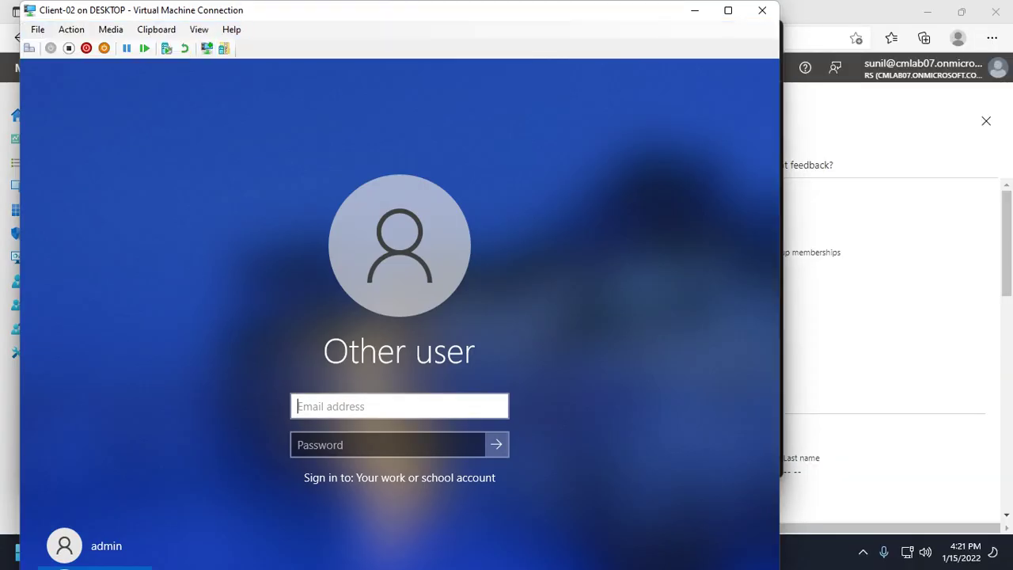
click(156, 29)
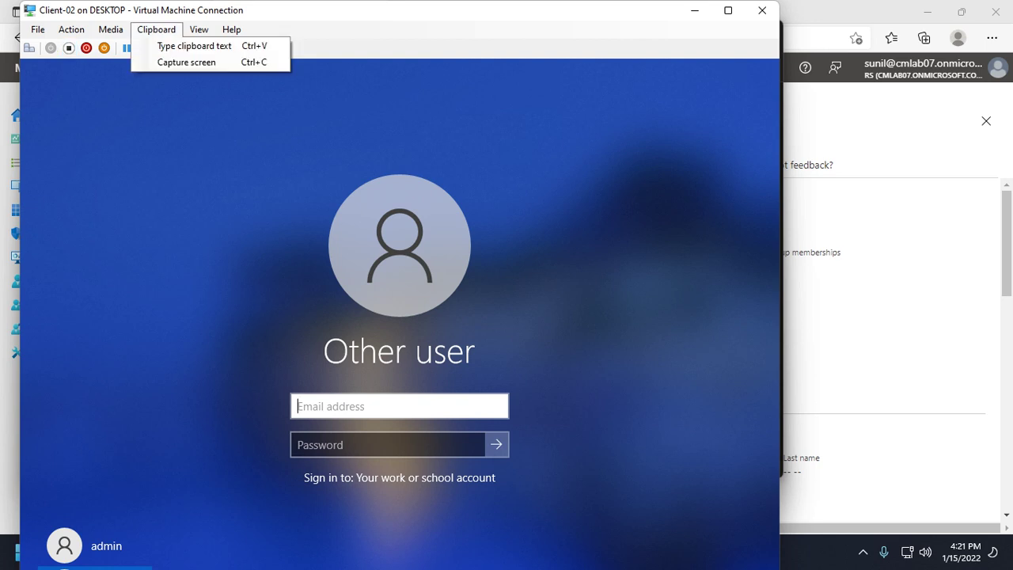
click(156, 29)
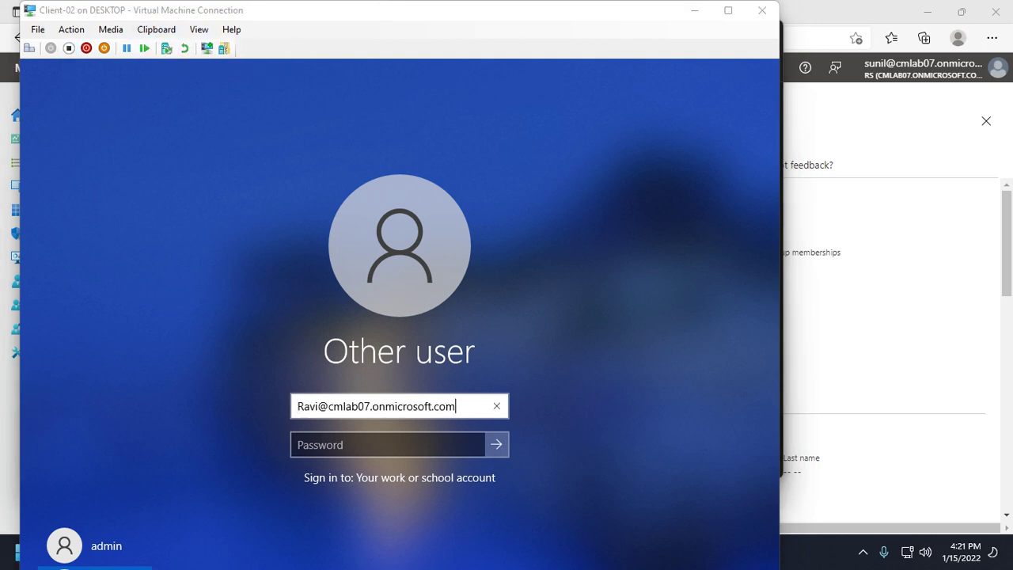
Enter the account password and sign in to Client-02 with the work account
click(387, 444)
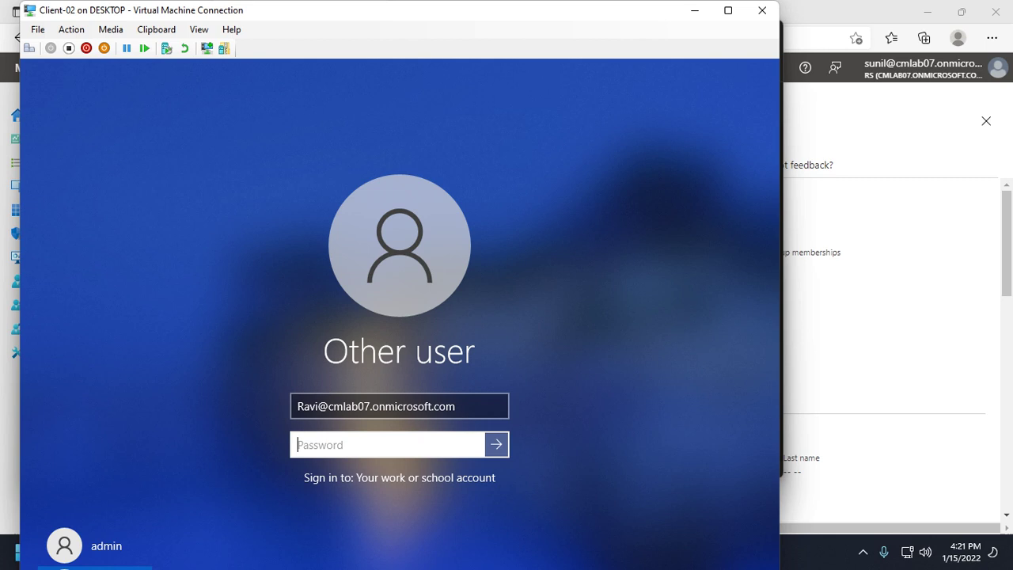
text(••)
key(BackSpace)
key(BackSpace)
key(BackSpace)
key(BackSpace)
key(BackSpace)
text(••)
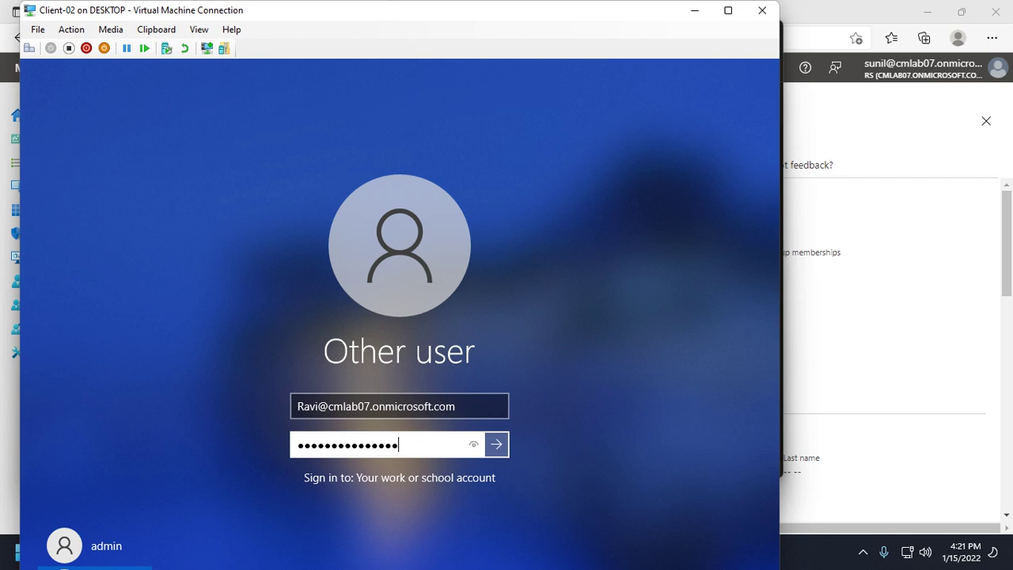
text(•••)
key(Return)
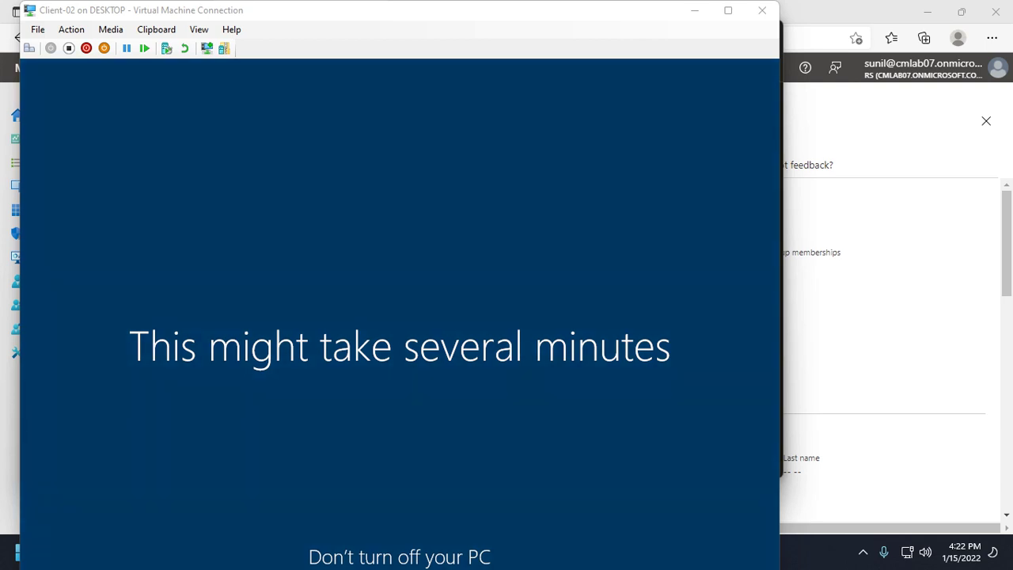
Switch to the Endpoint Manager admin center and open the list of Windows devices
click(807, 493)
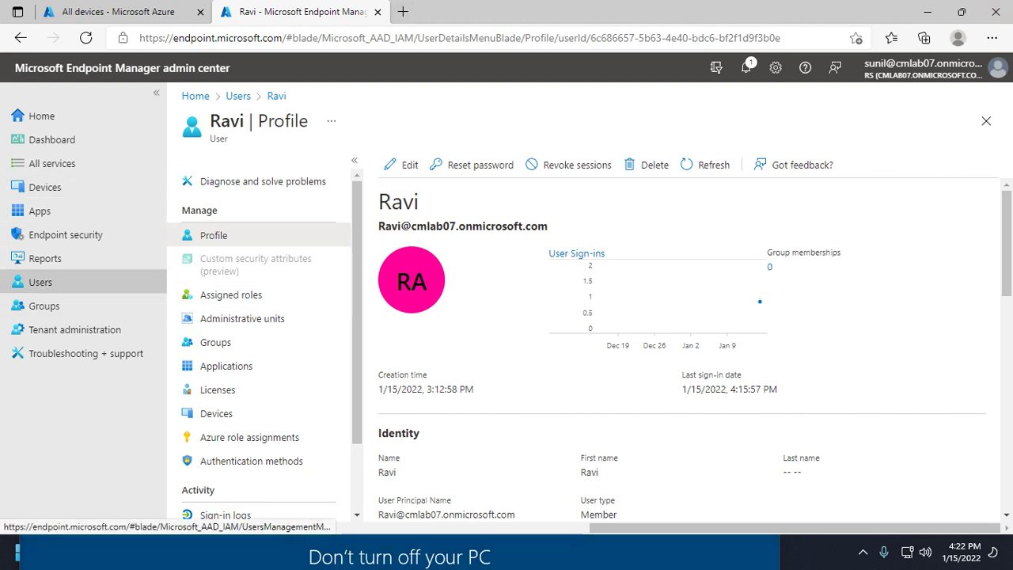
click(40, 282)
click(44, 186)
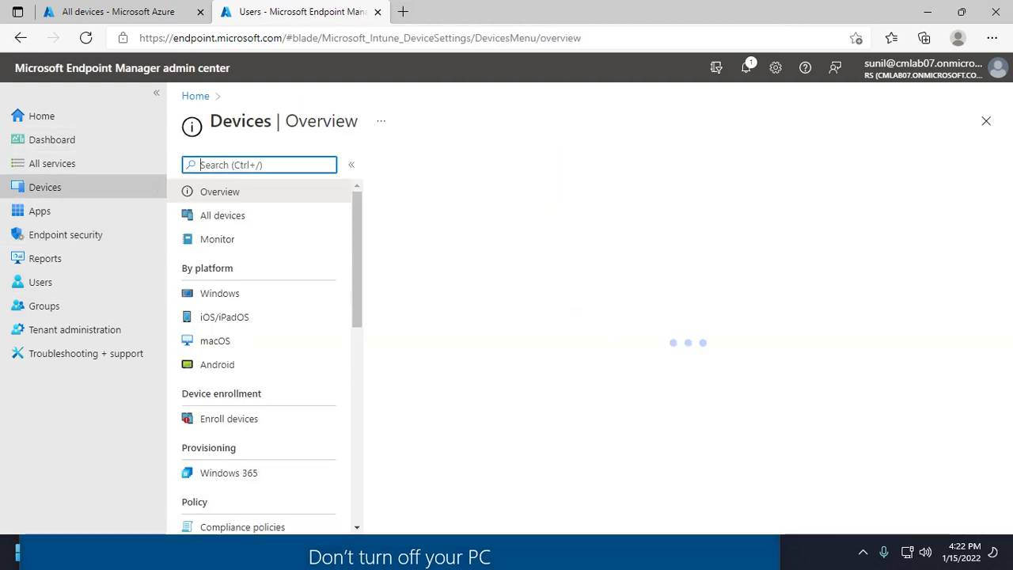
click(219, 293)
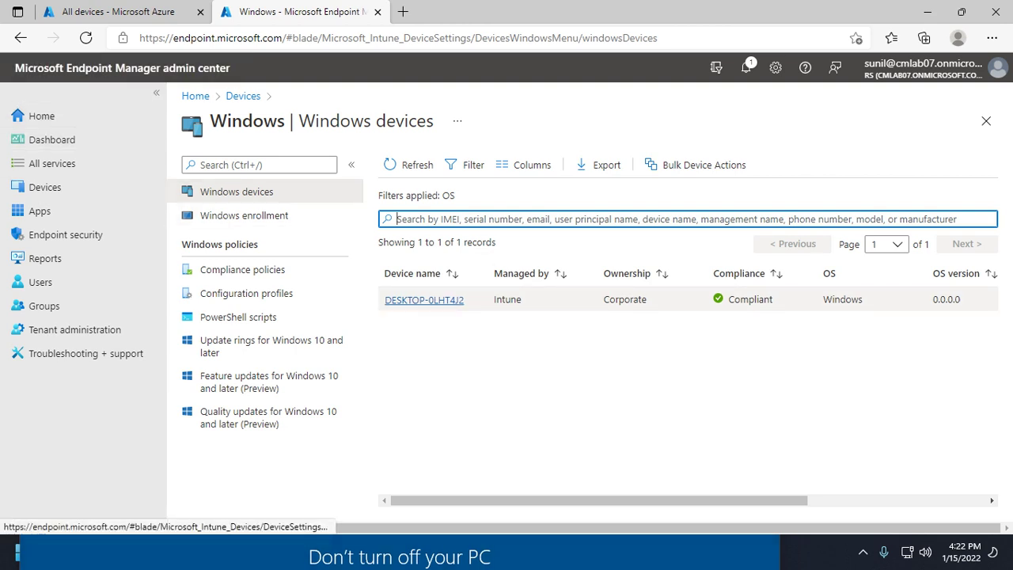
Review the device compliance of DESKTOP-0LHT4J2, widening the Policy column and opening the First Policy-Firewall settings
click(423, 300)
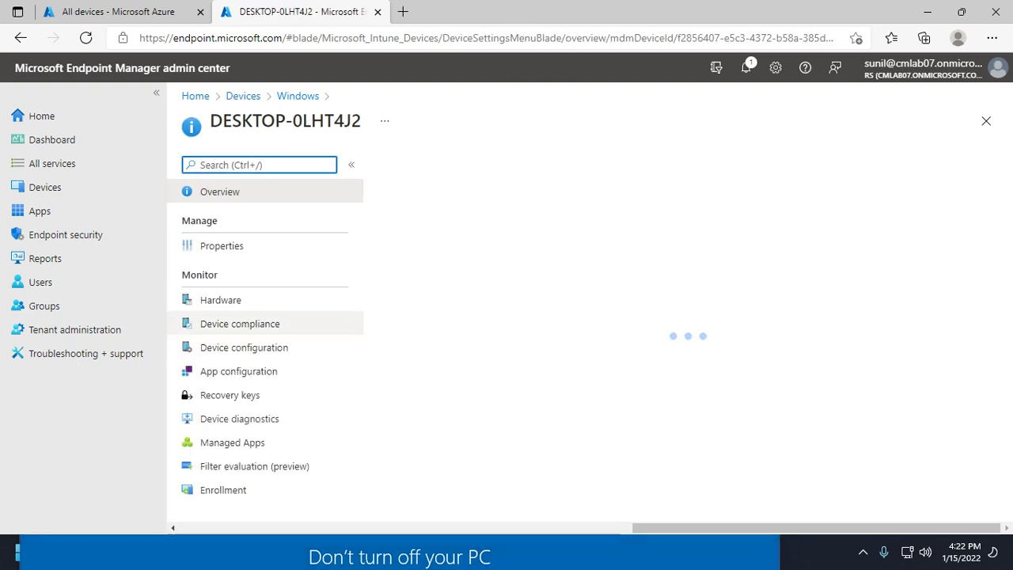
click(239, 323)
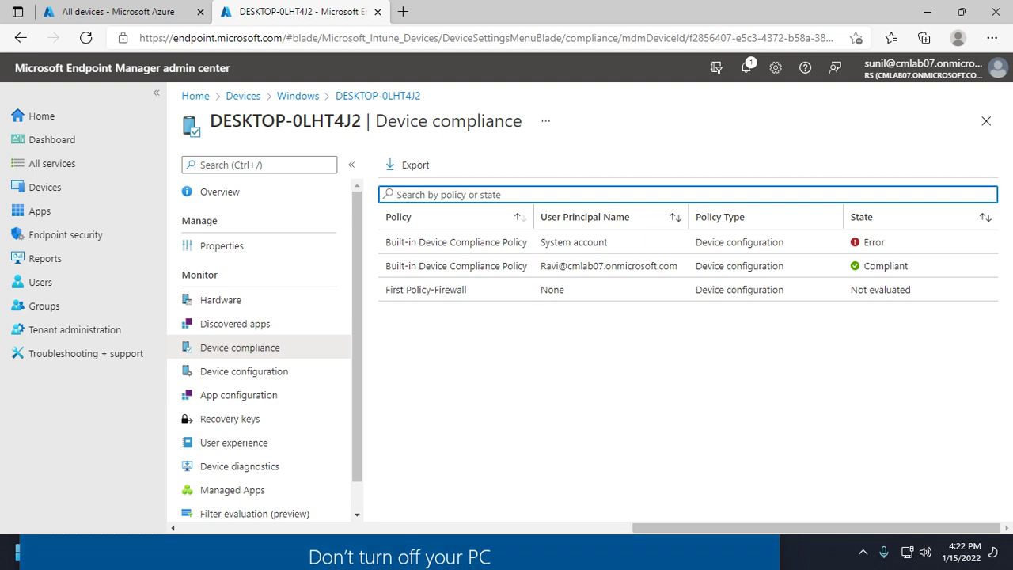
drag(531, 217, 583, 217)
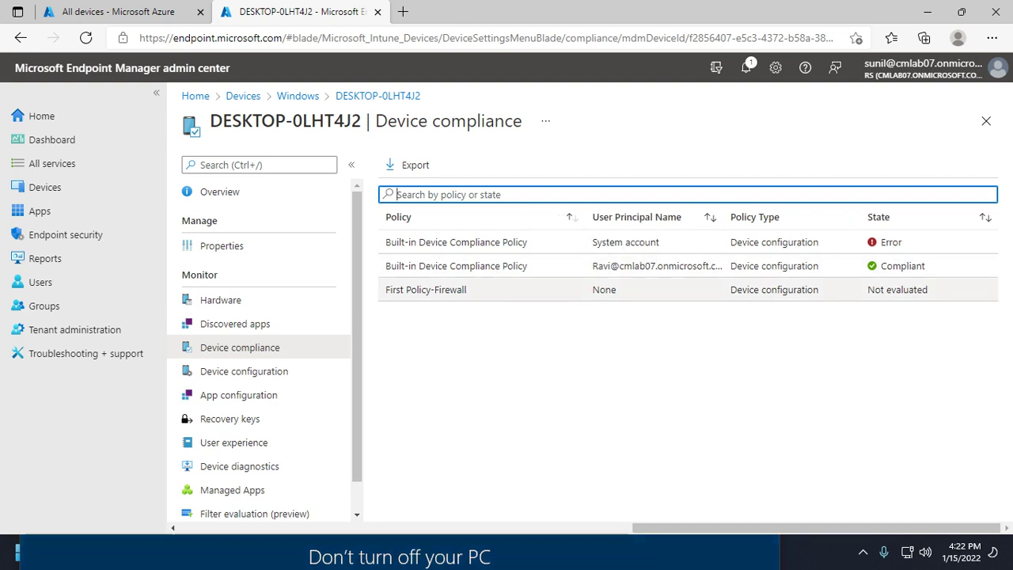
click(426, 289)
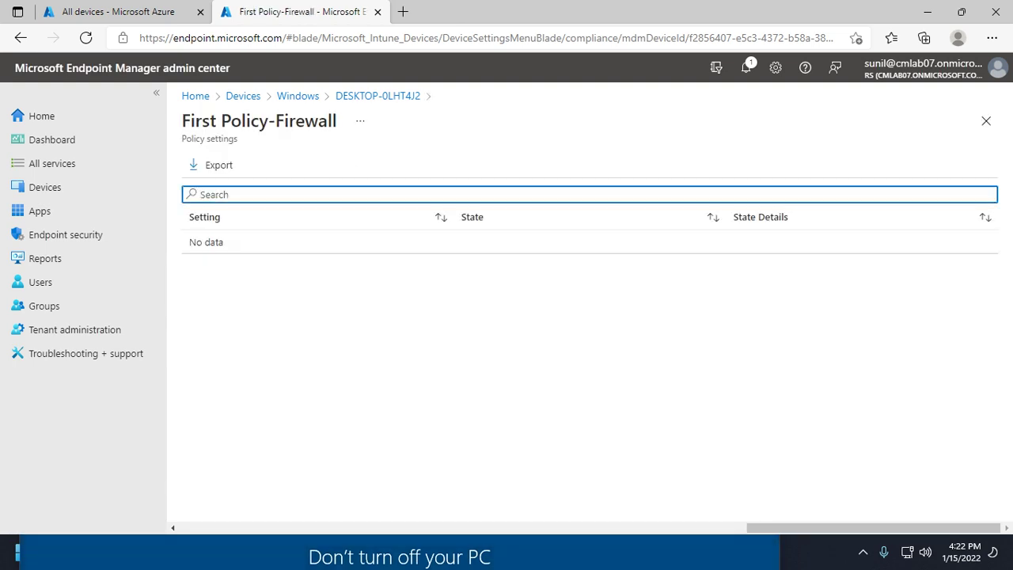
Return to the overview of DESKTOP-0LHT4J2 through the Windows devices list and start a device sync from Intune
click(298, 96)
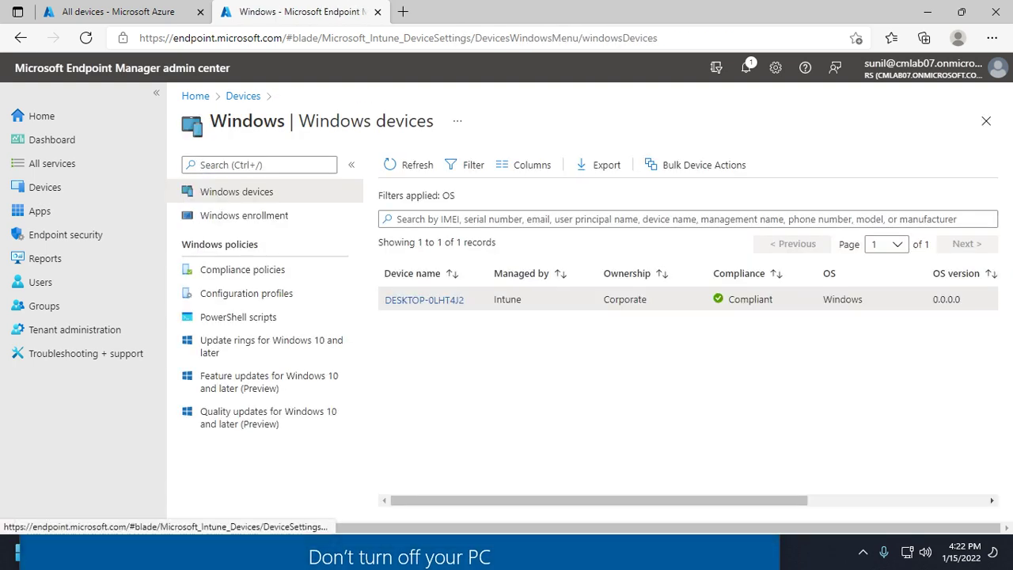
click(424, 299)
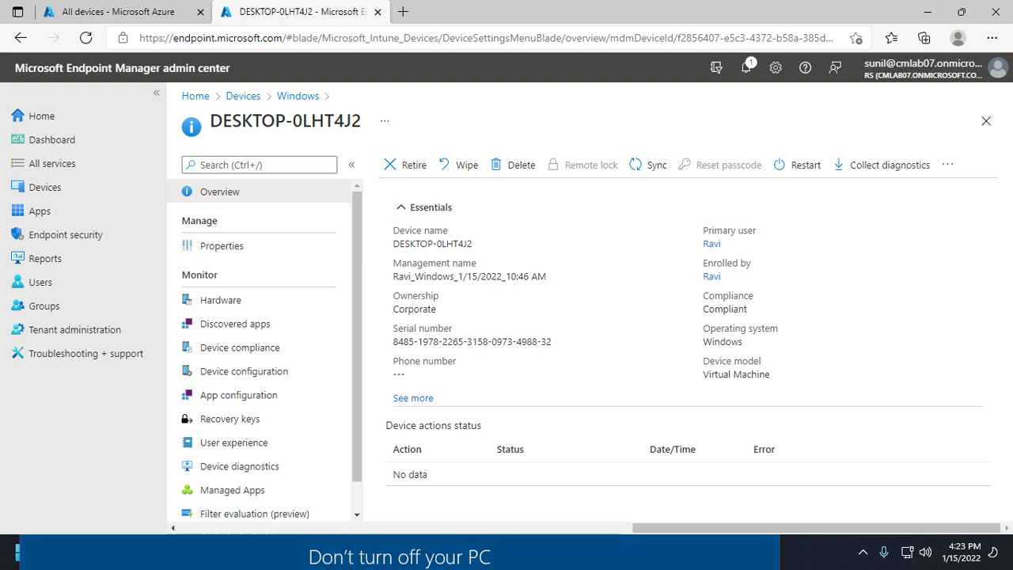
click(648, 165)
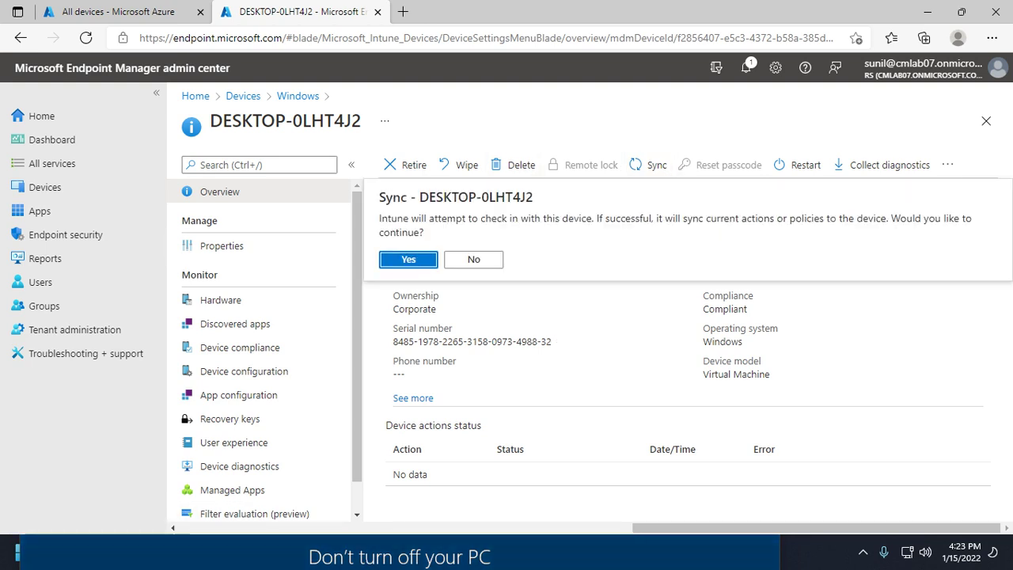
key(Return)
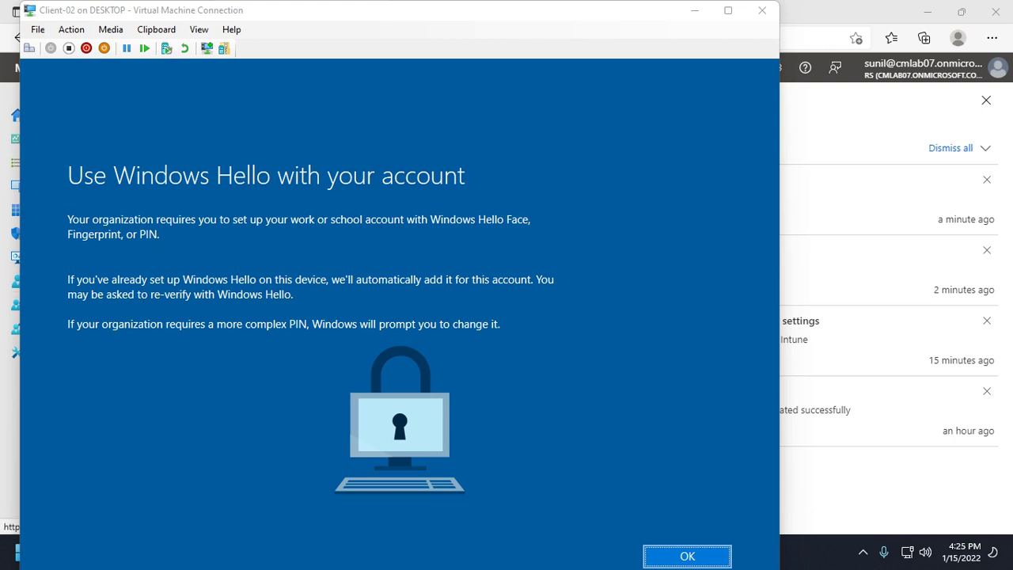
Accept the Windows Hello prompt on Client-02 and check which account is signed in to the desktop
key(Return)
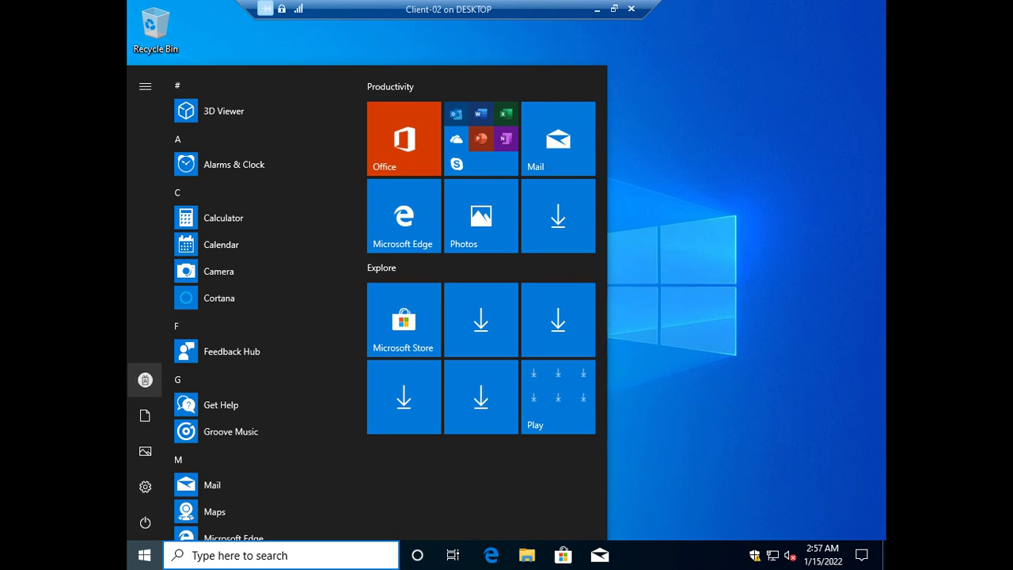
click(145, 380)
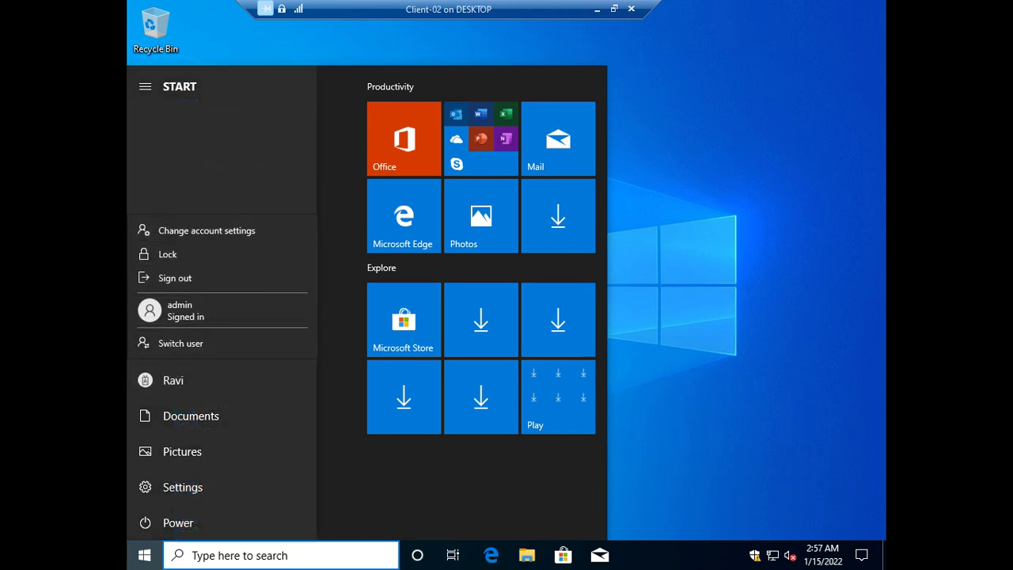
click(173, 380)
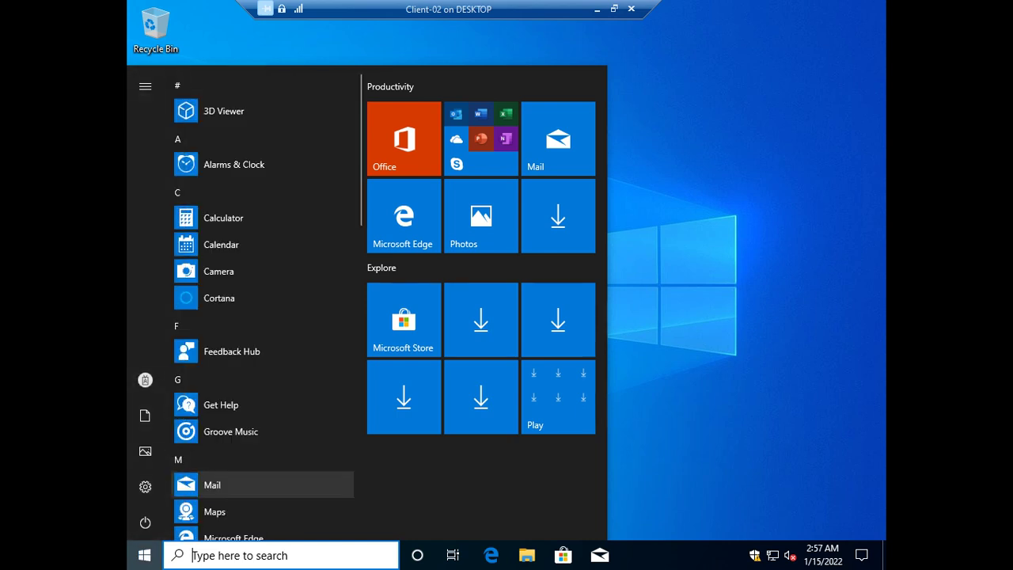
key(Escape)
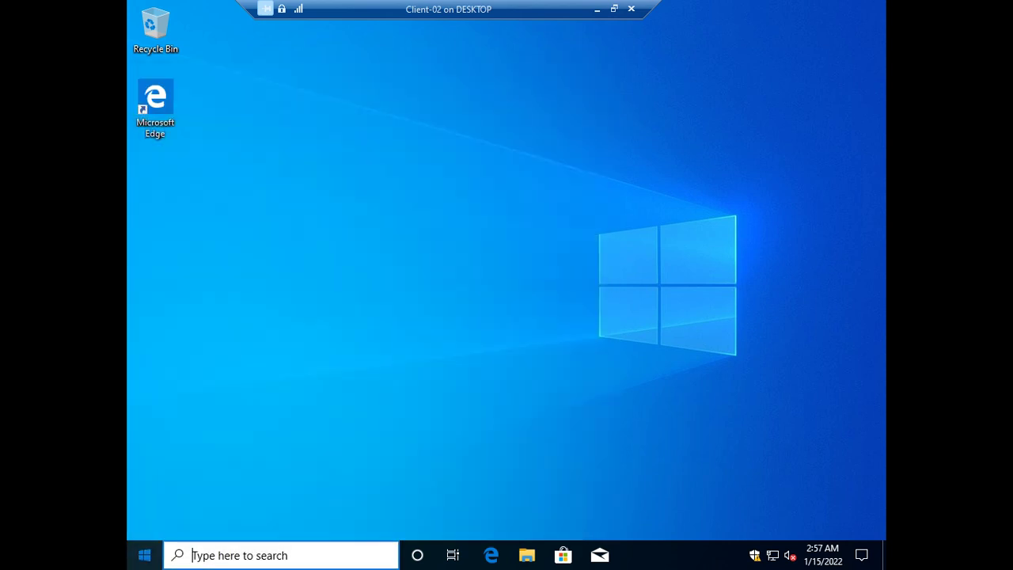
Open the Accounts settings on Client-02 in a maximized window and go to Access work or school
click(144, 554)
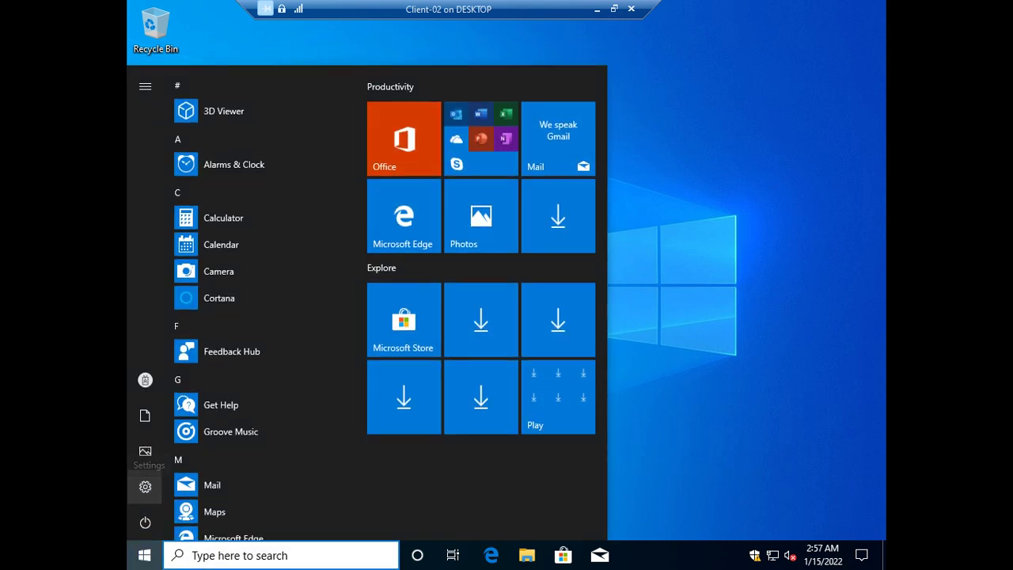
click(145, 487)
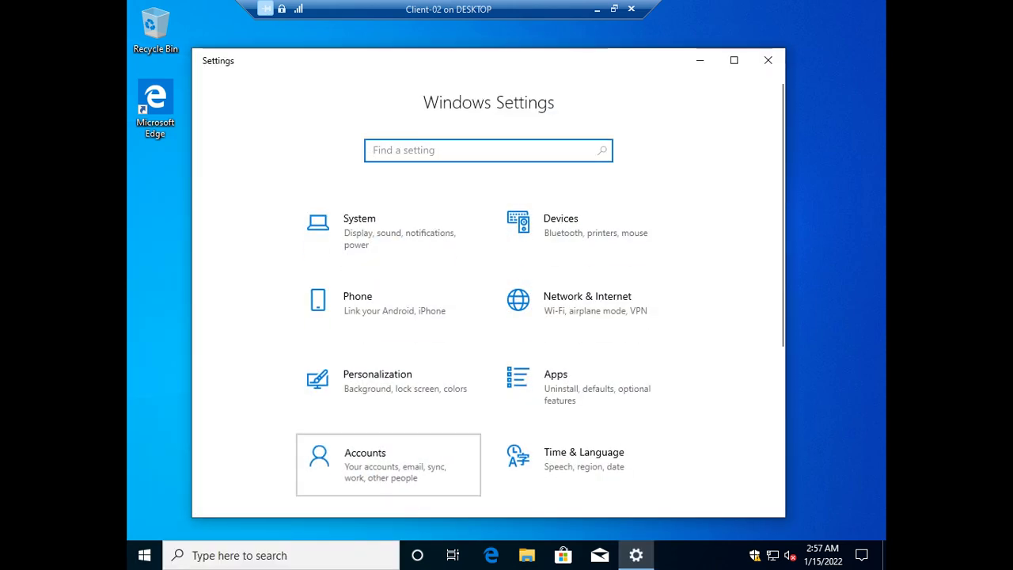
click(365, 459)
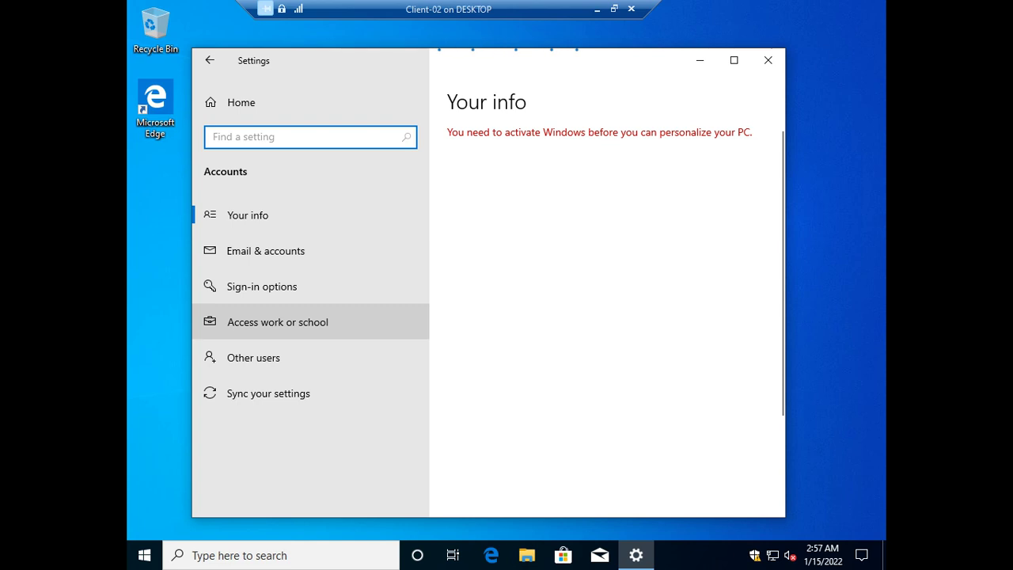
key(super+Up)
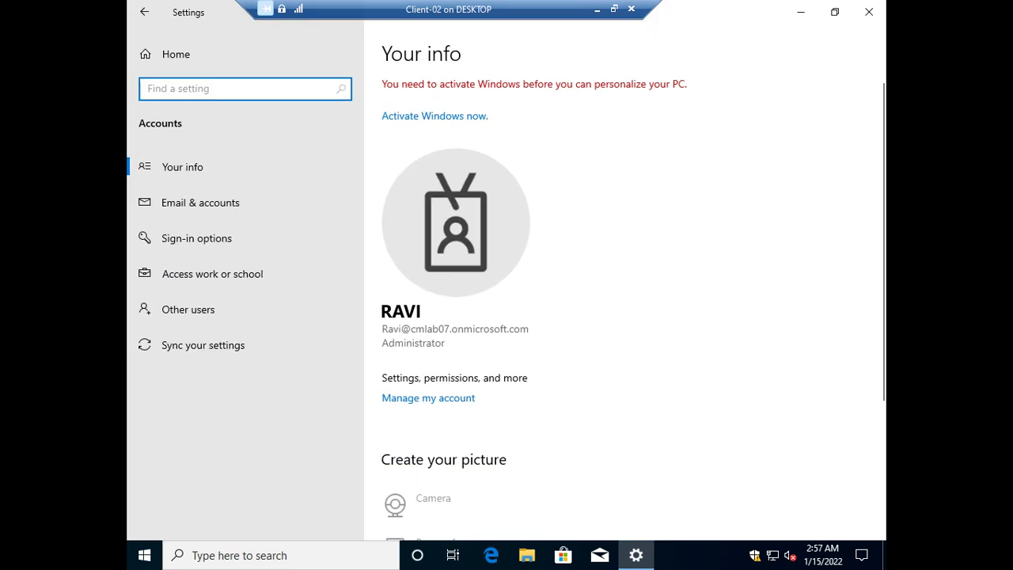
click(212, 272)
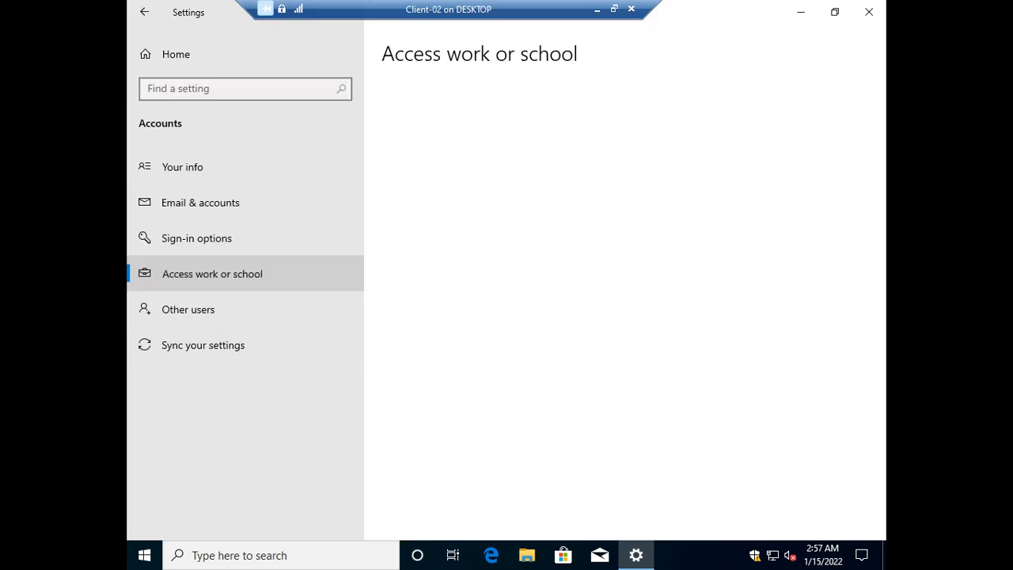
Open the info page of the Azure AD connection and review its management server details and device sync status
click(506, 221)
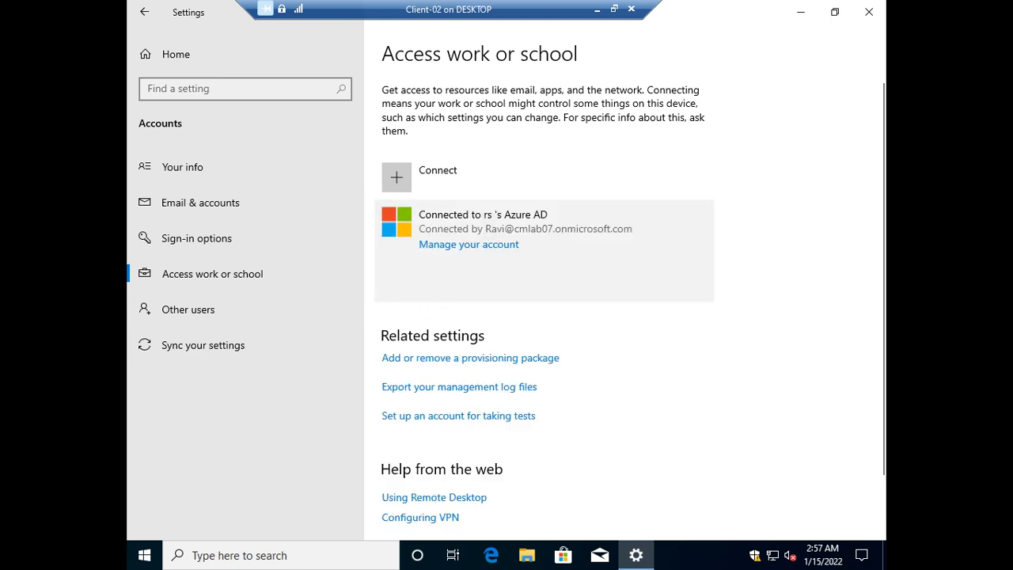
click(594, 283)
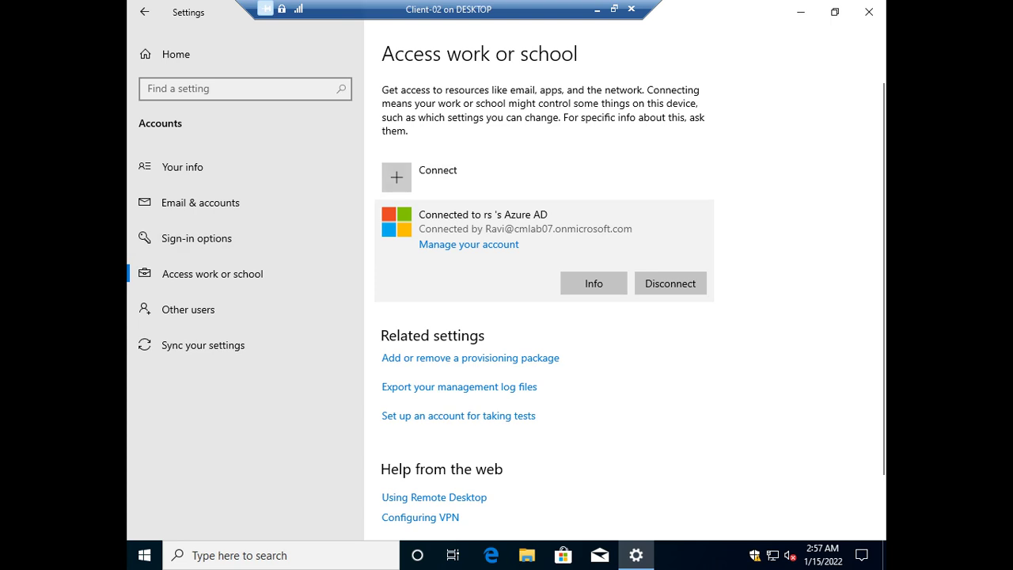
click(594, 284)
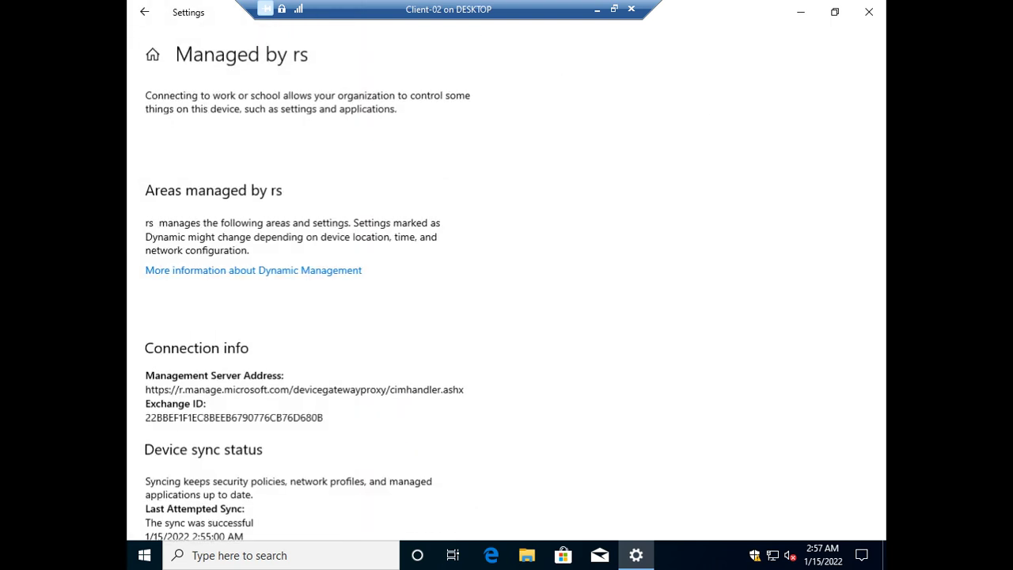
scroll(506, 301, down, 3)
scroll(506, 301, up, 2)
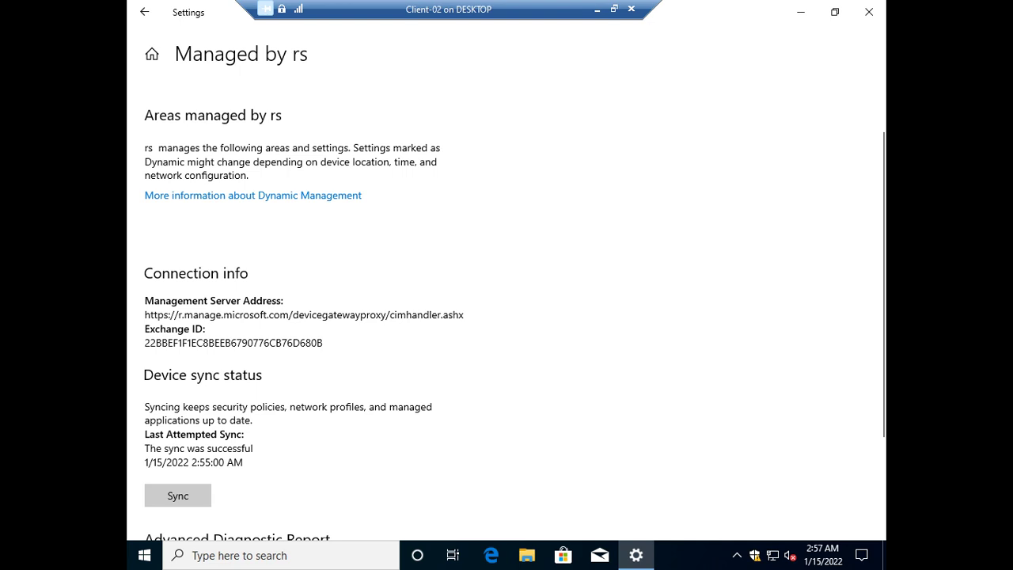
Start a device sync from the Azure AD connection's info page on Client-02
click(177, 496)
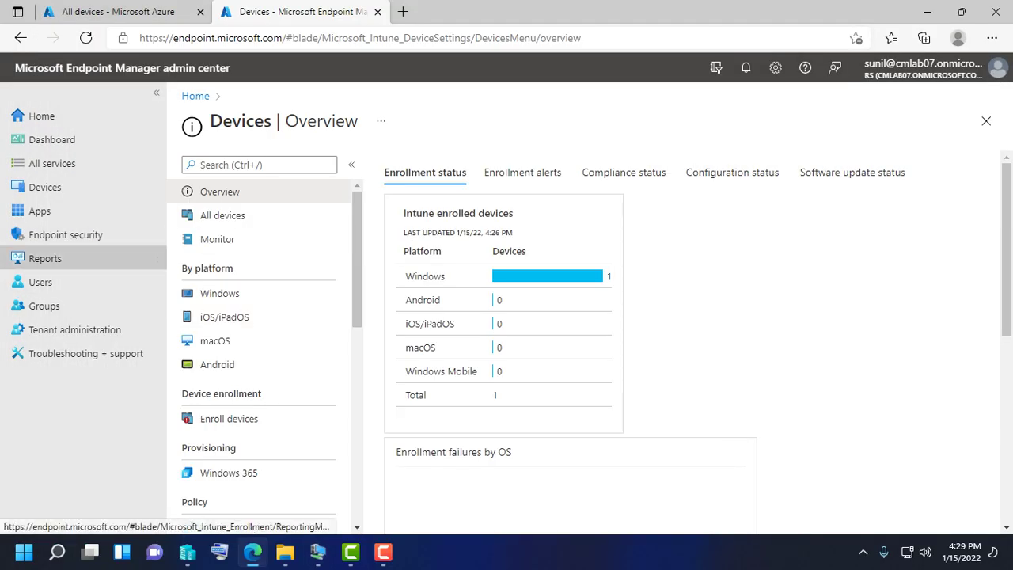
Switch to the Endpoint Manager admin center and check the device compliance policies of DESKTOP-0LHT4J2 through the Windows devices list
click(46, 257)
click(40, 282)
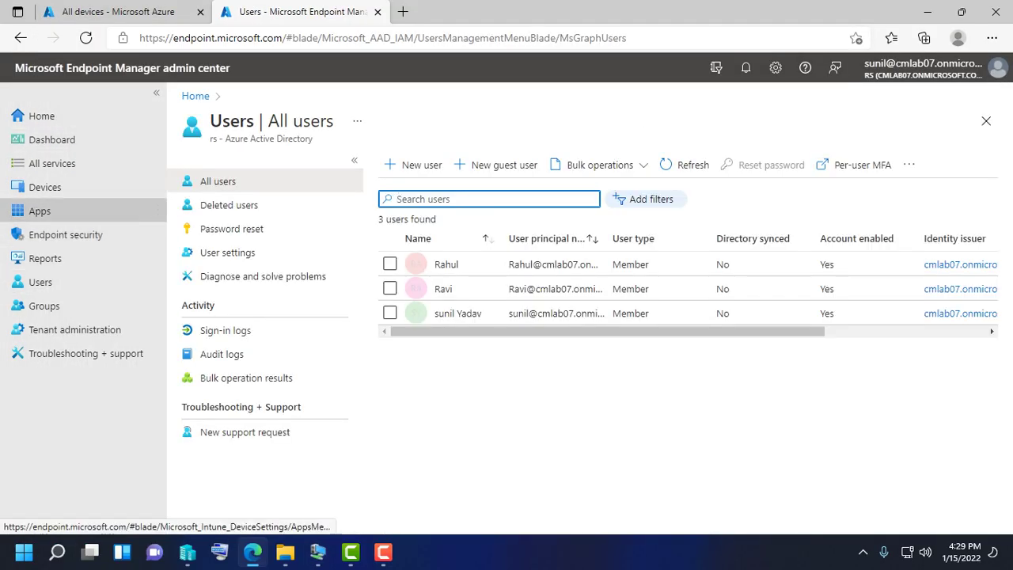
click(45, 186)
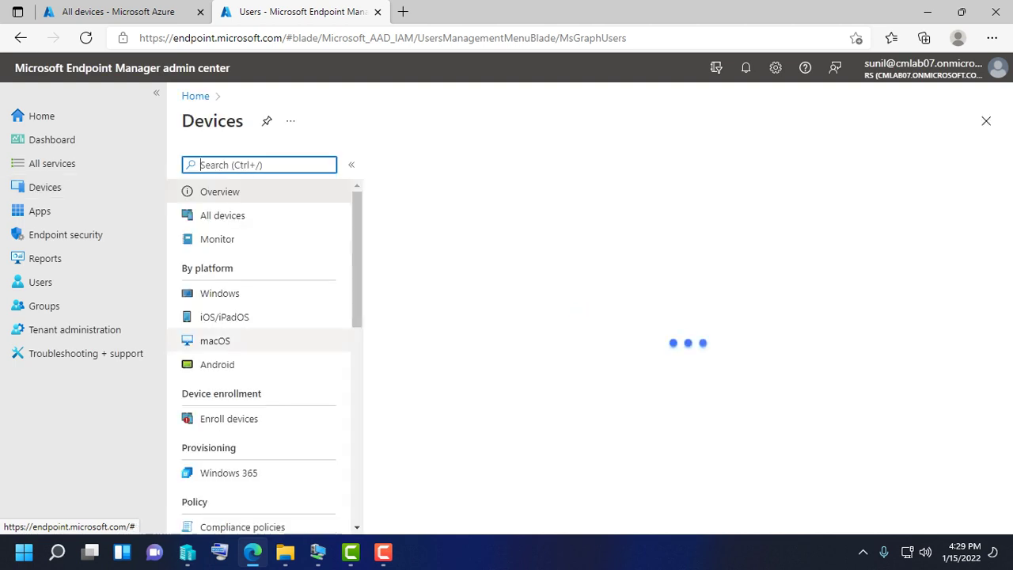
click(220, 293)
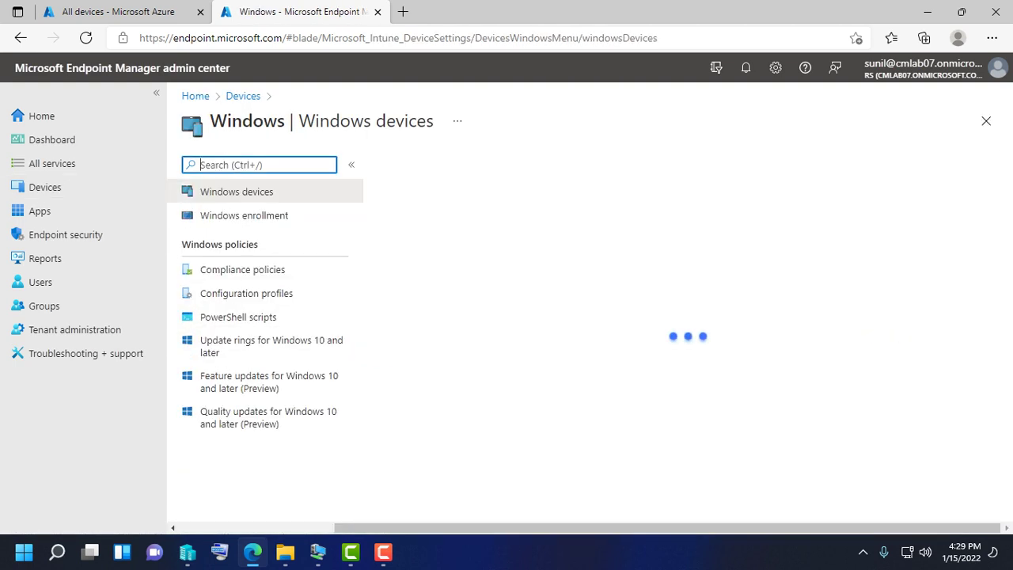
click(423, 361)
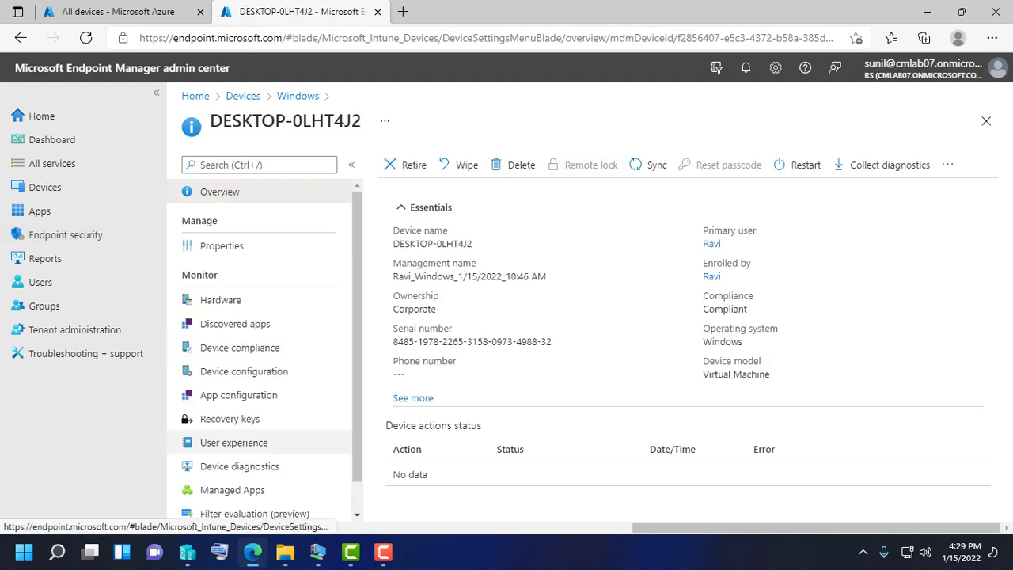
click(240, 347)
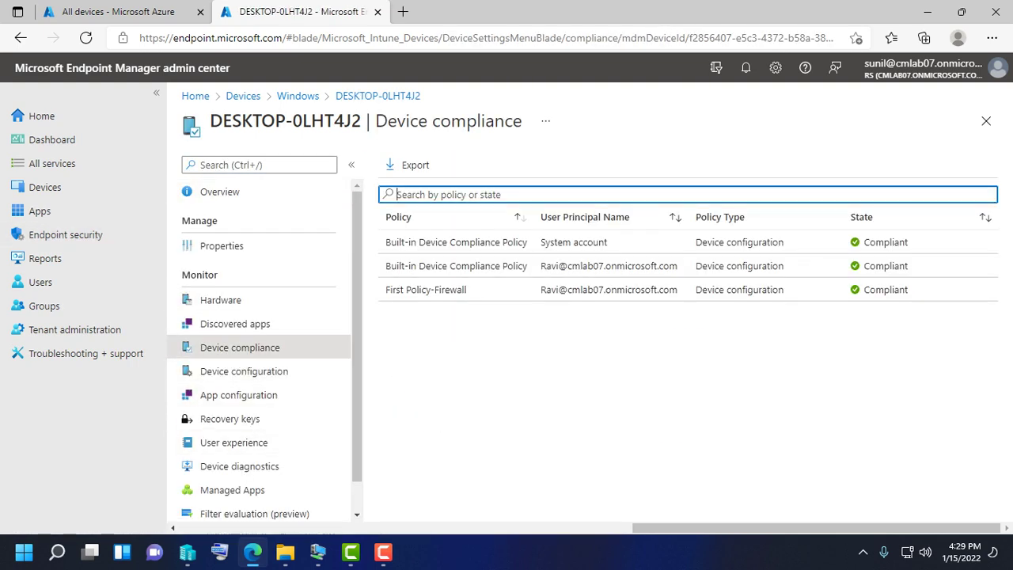